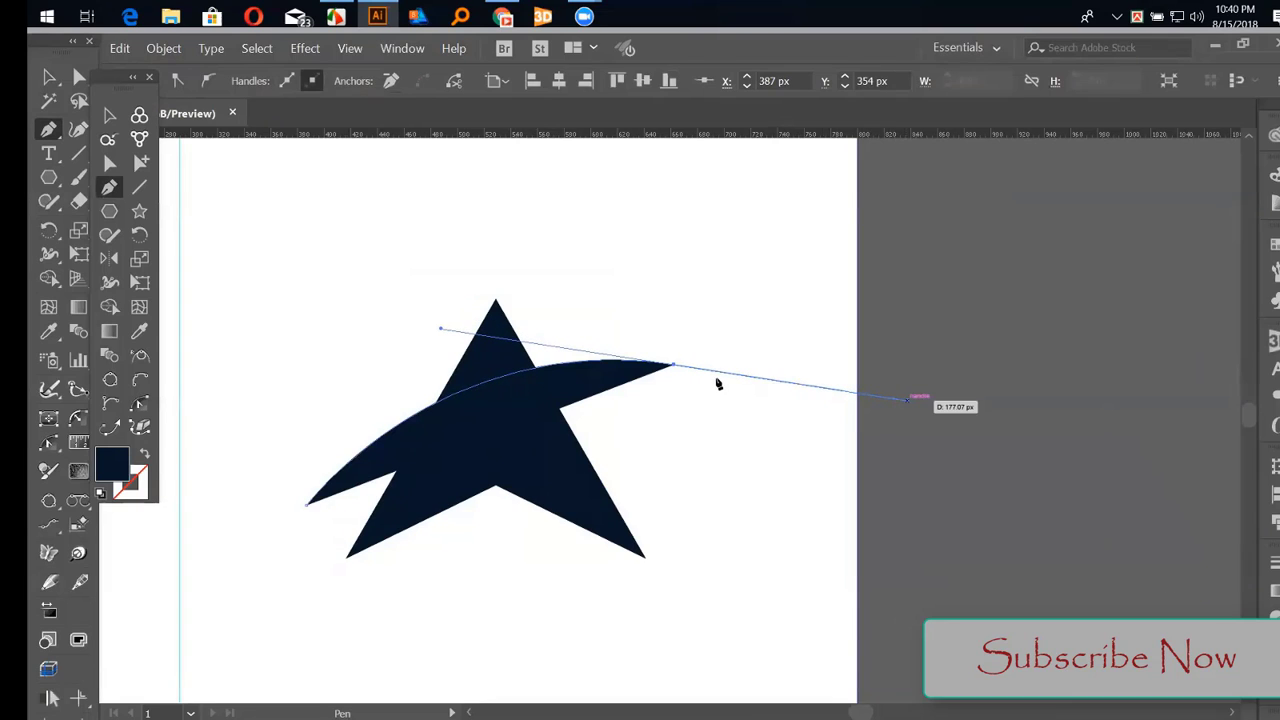
# Give the curved path no fill and a red stroke, and remove the outgoing handle at its right end
pyautogui.hotkey('shift', 'x')
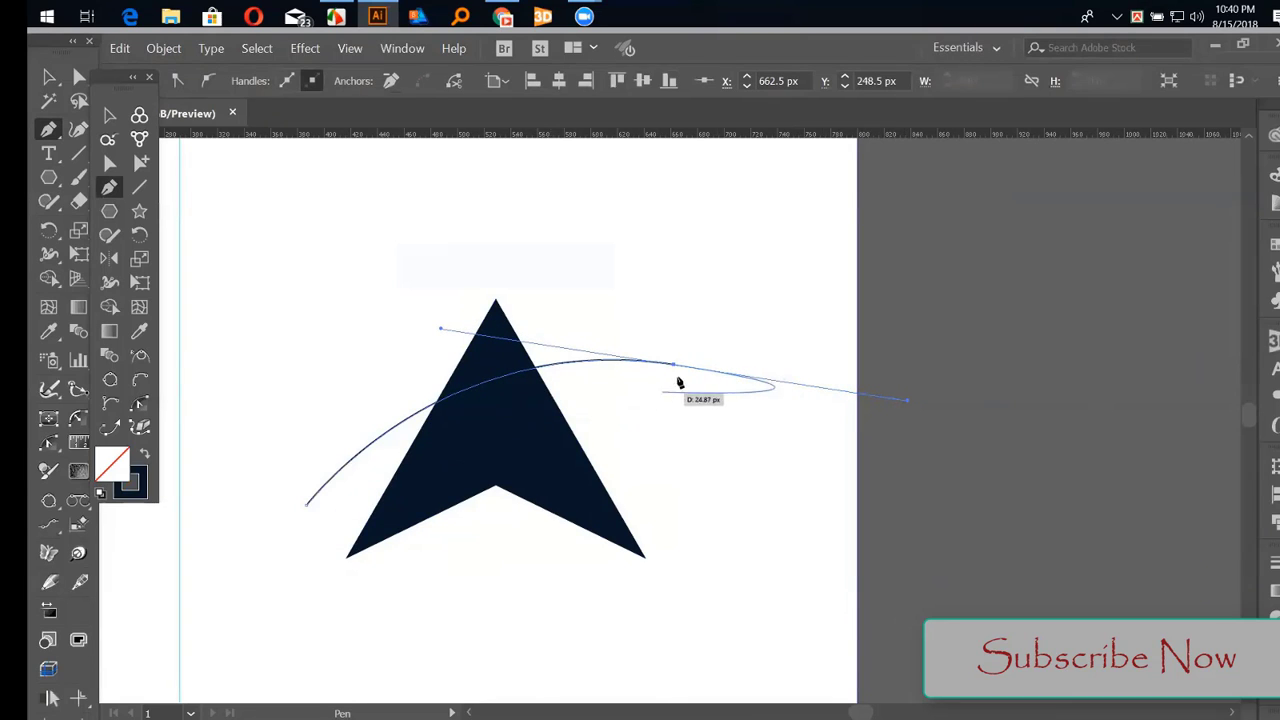
pyautogui.click(675, 366)
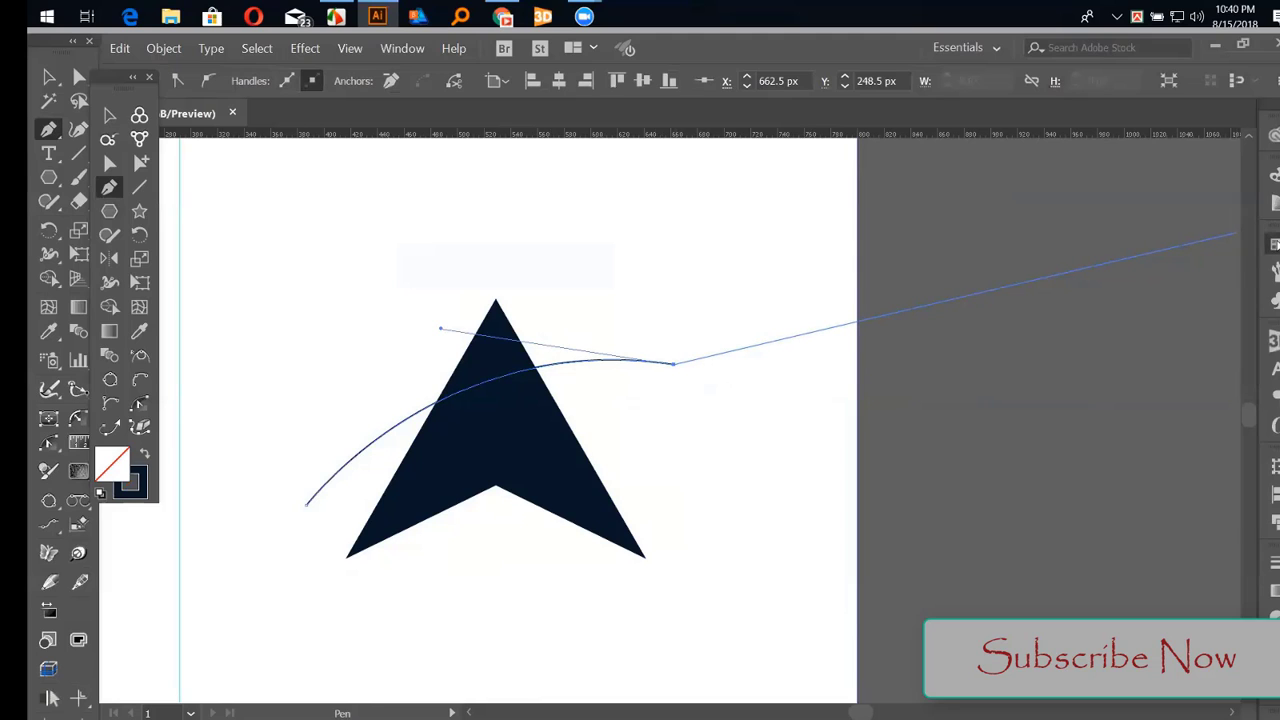
pyautogui.click(1273, 244)
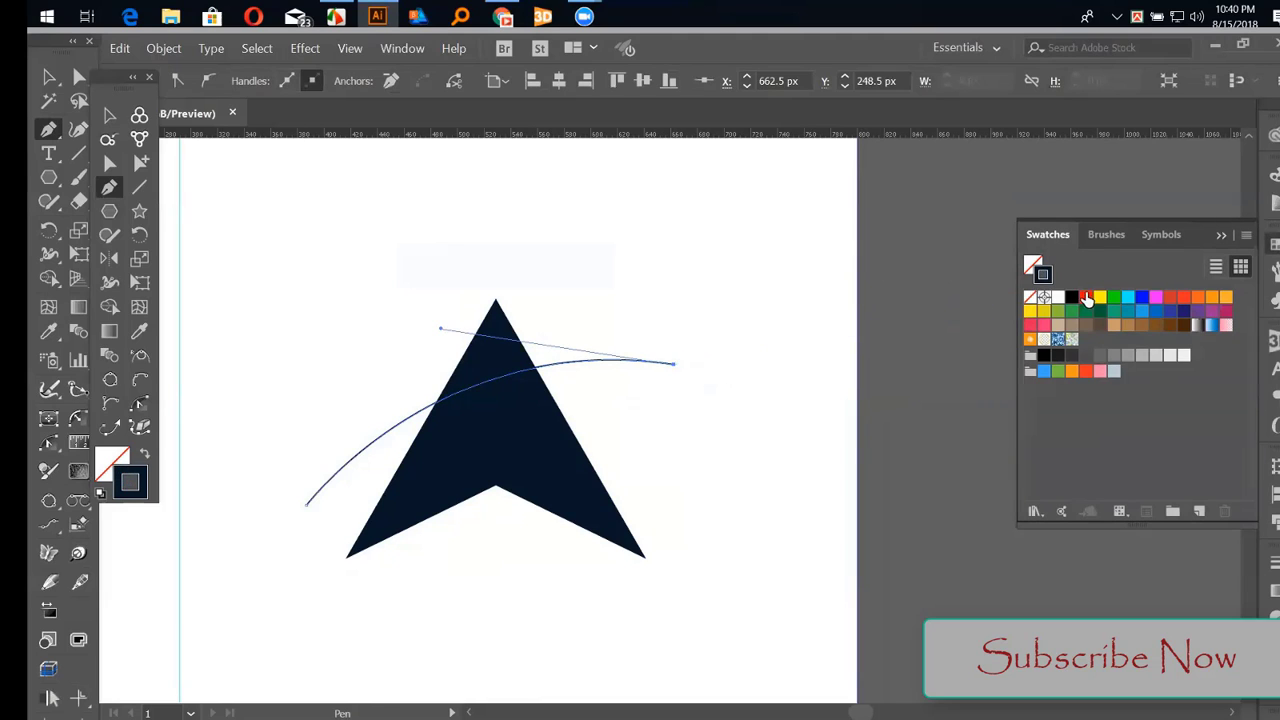
pyautogui.click(1086, 297)
pyautogui.click(109, 115)
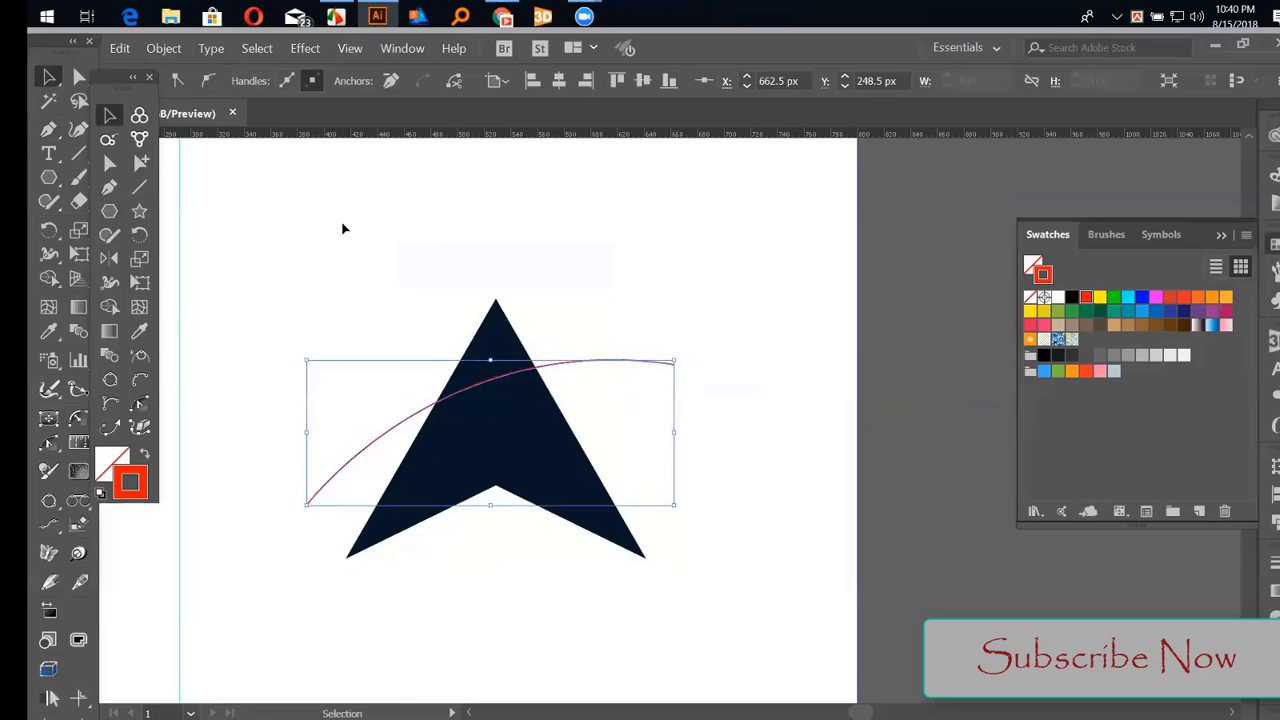
pyautogui.click(343, 229)
# Widen the red curve's lower-left end to about 30 pt with the Width tool, keeping the right end tapered to a point
pyautogui.click(516, 394)
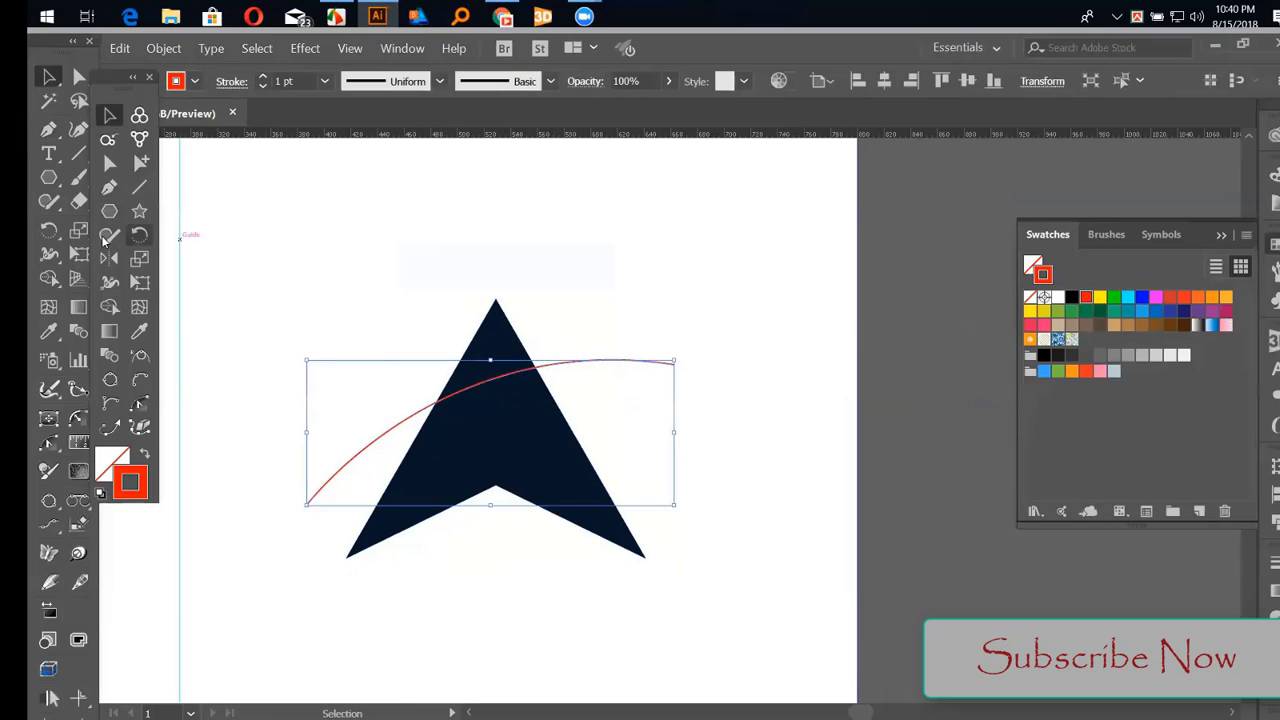
pyautogui.click(49, 254)
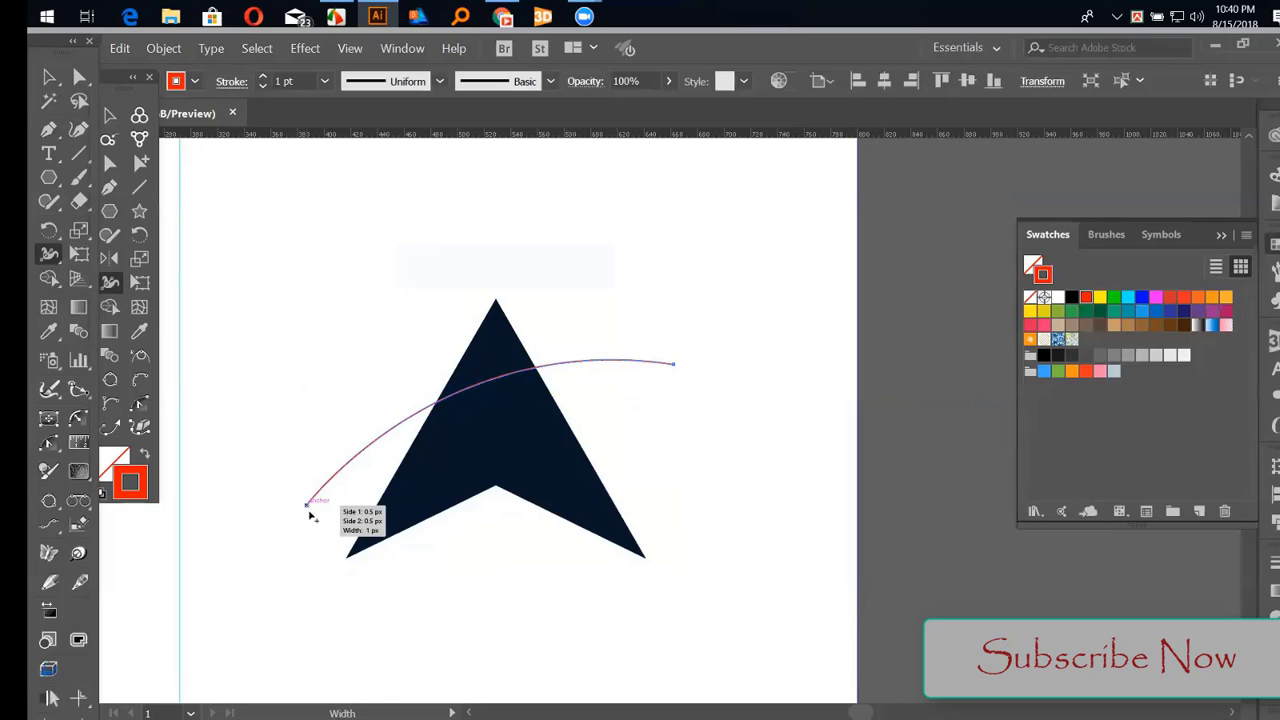
pyautogui.moveTo(307, 507); pyautogui.dragTo(306, 540)
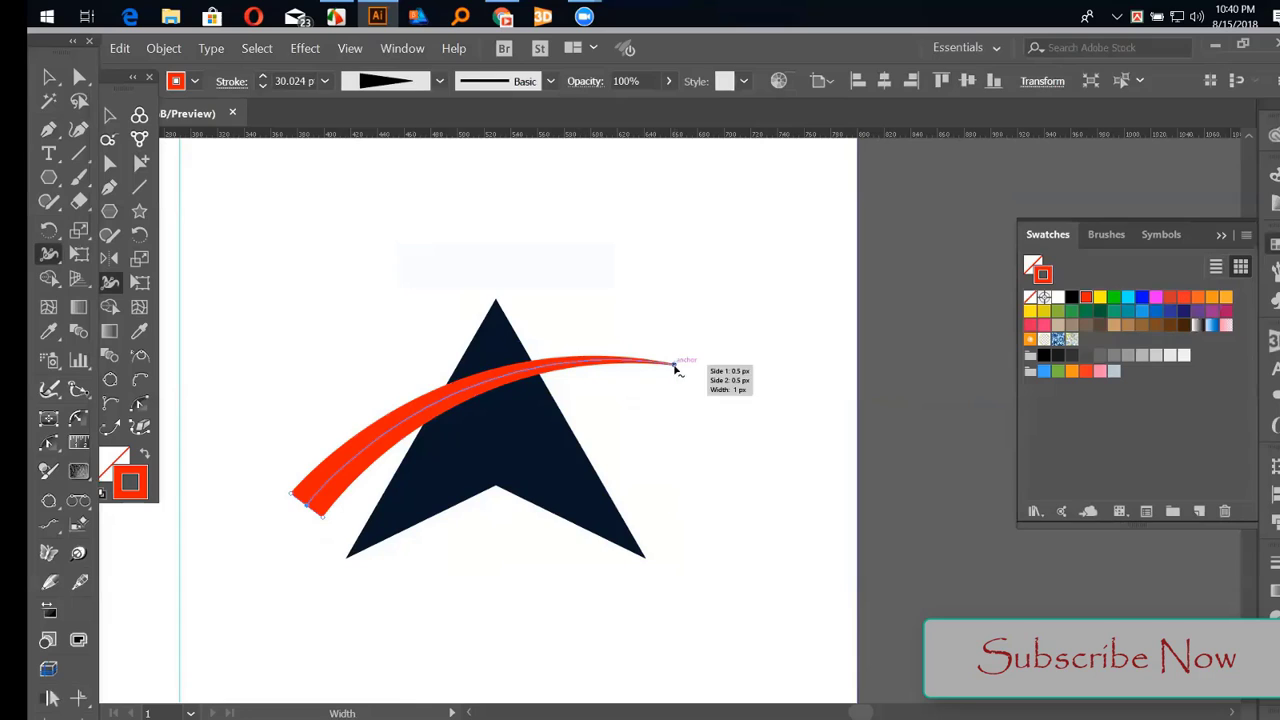
pyautogui.moveTo(678, 365)
pyautogui.mouseDown()
pyautogui.moveTo(686, 333)
pyautogui.moveTo(674, 364)
pyautogui.mouseUp()
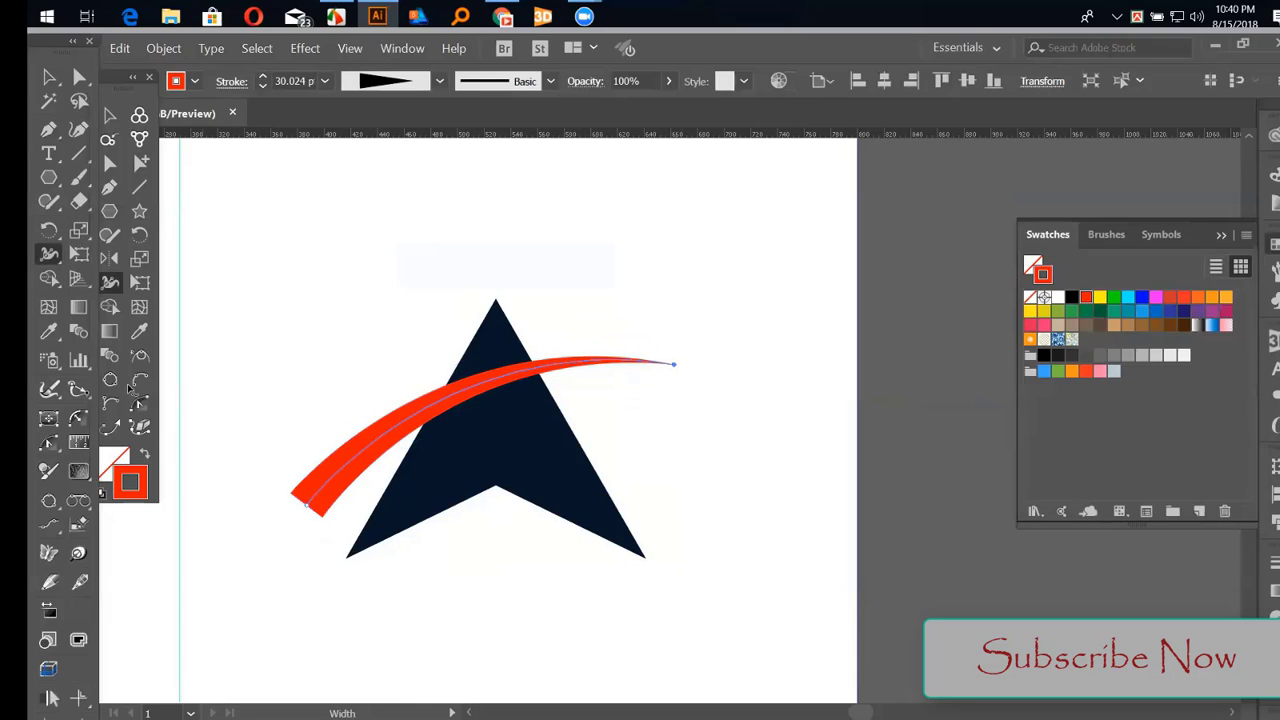
pyautogui.click(110, 115)
pyautogui.click(777, 386)
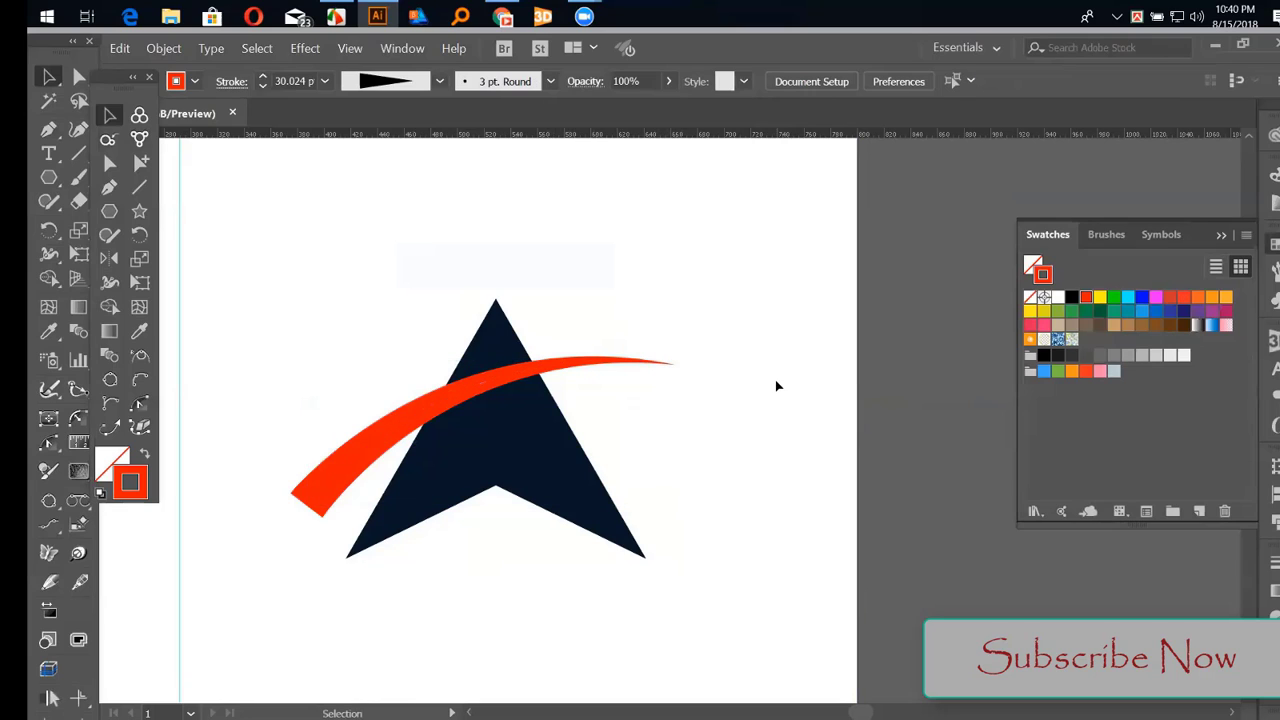
# Reshape the red curve by lowering its right tip, lengthening that tip's handle and moving its wide end onto the arrow's lower-left corner
pyautogui.press('a')
pyautogui.moveTo(675, 366); pyautogui.dragTo(676, 377)
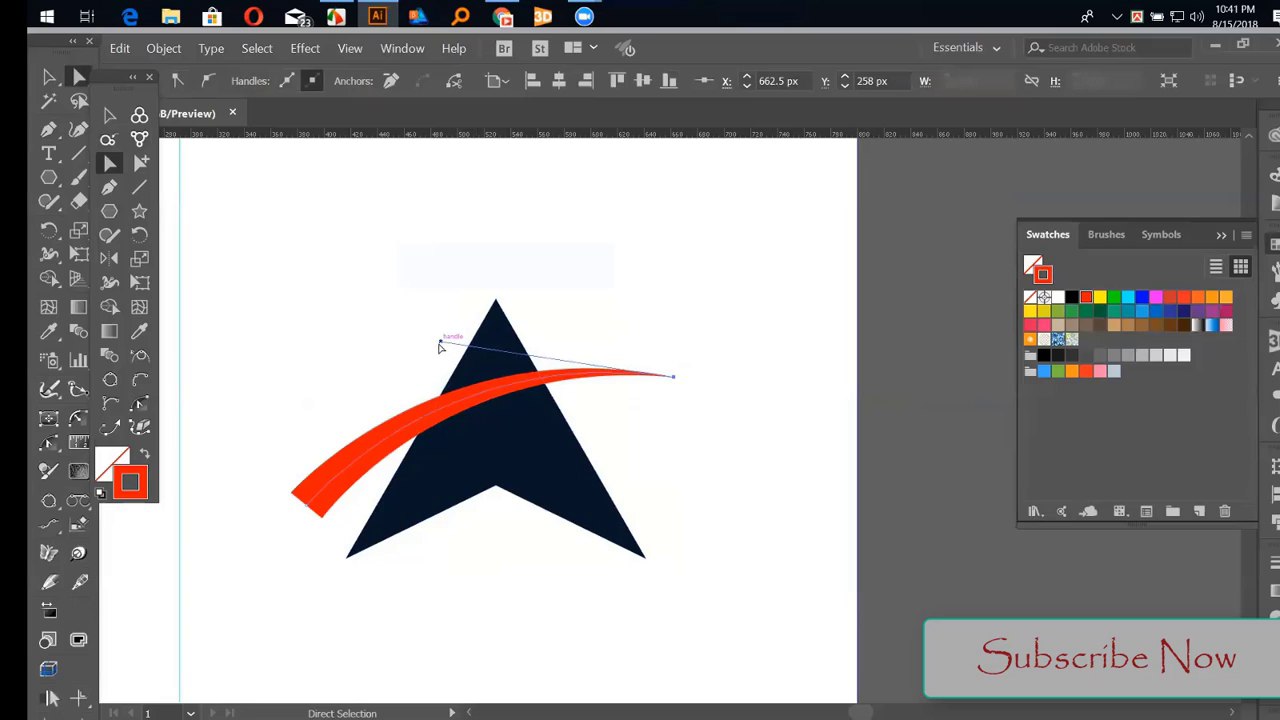
pyautogui.moveTo(439, 343); pyautogui.dragTo(405, 325)
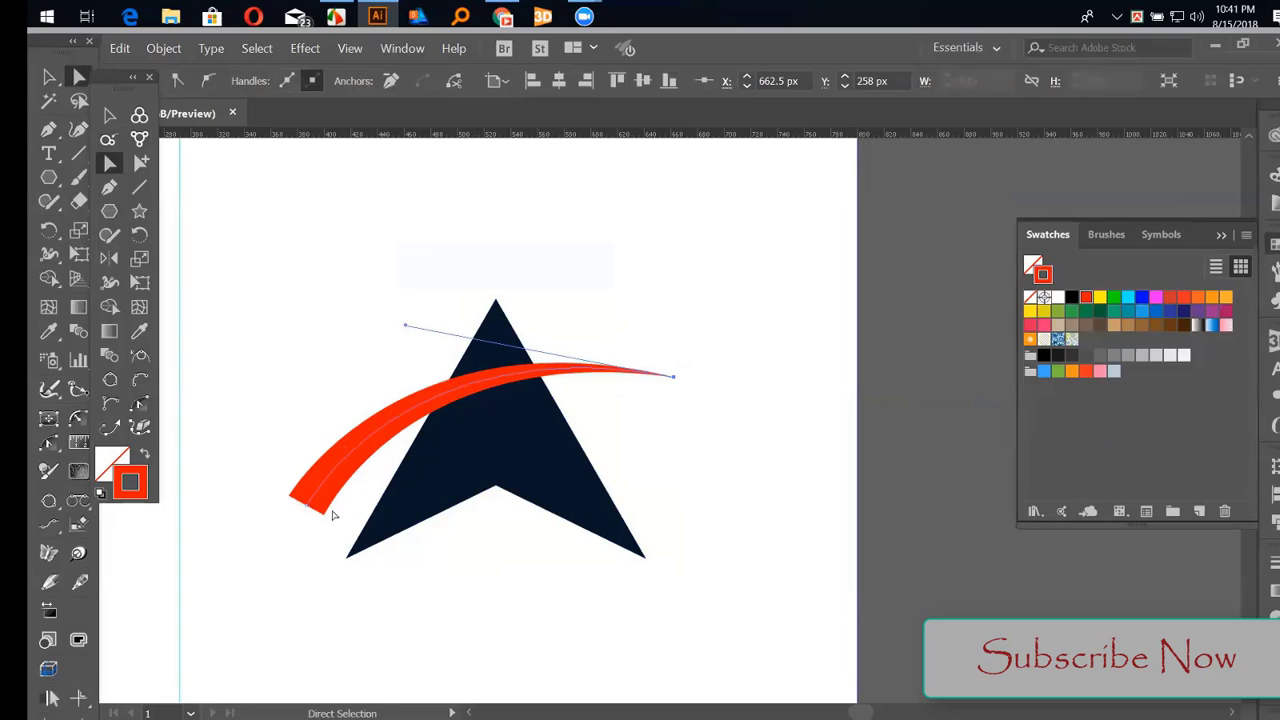
pyautogui.moveTo(310, 510); pyautogui.dragTo(346, 559)
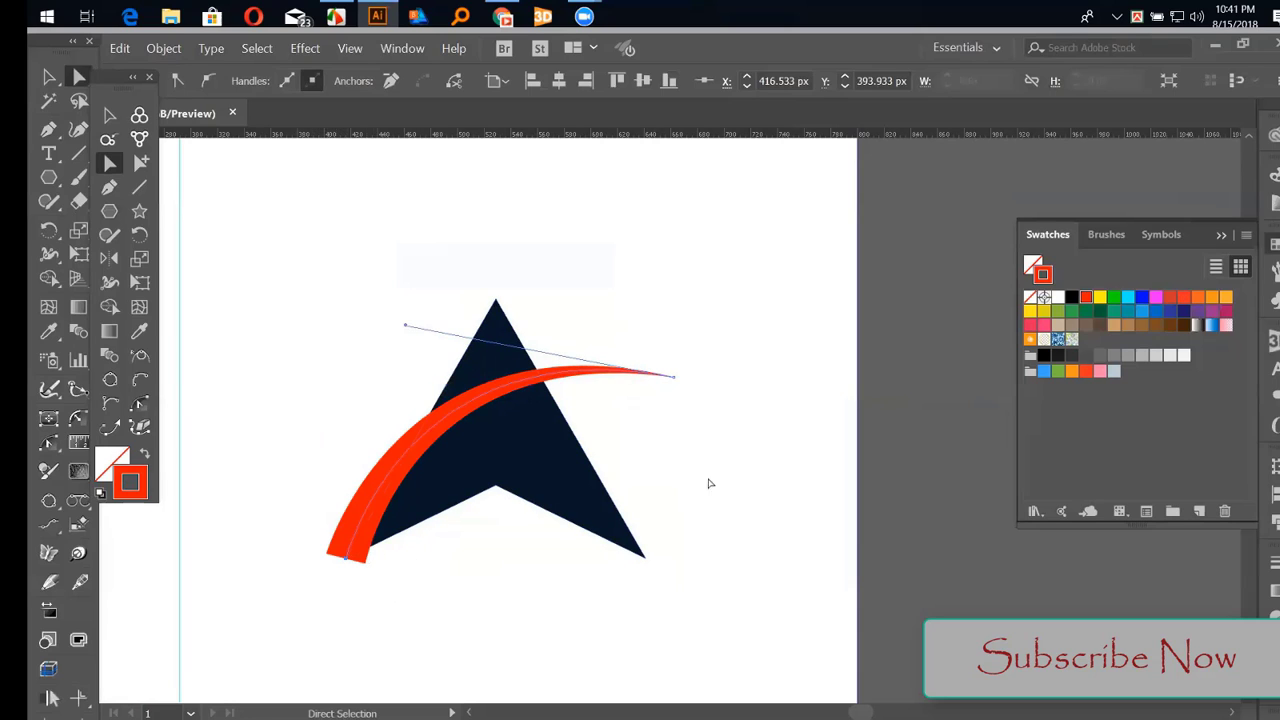
pyautogui.click(756, 447)
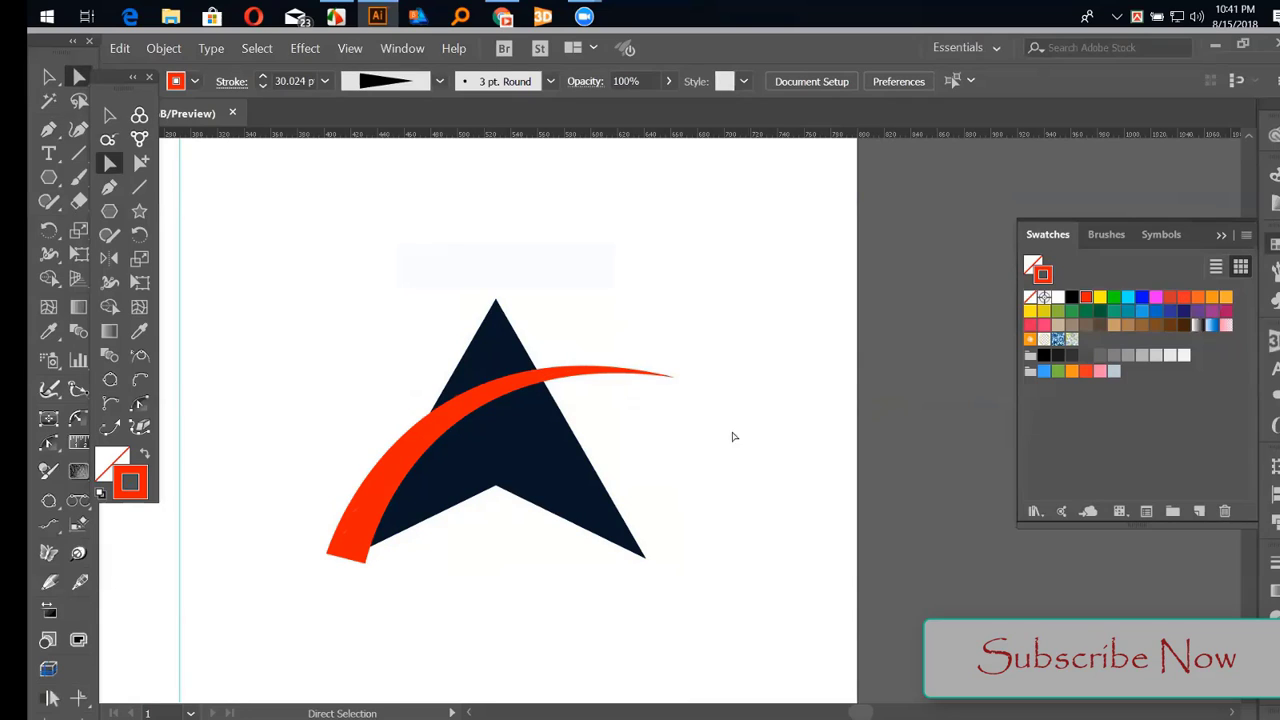
# Expand the tapered red stroke into a filled red swoosh shape with no stroke
pyautogui.click(112, 117)
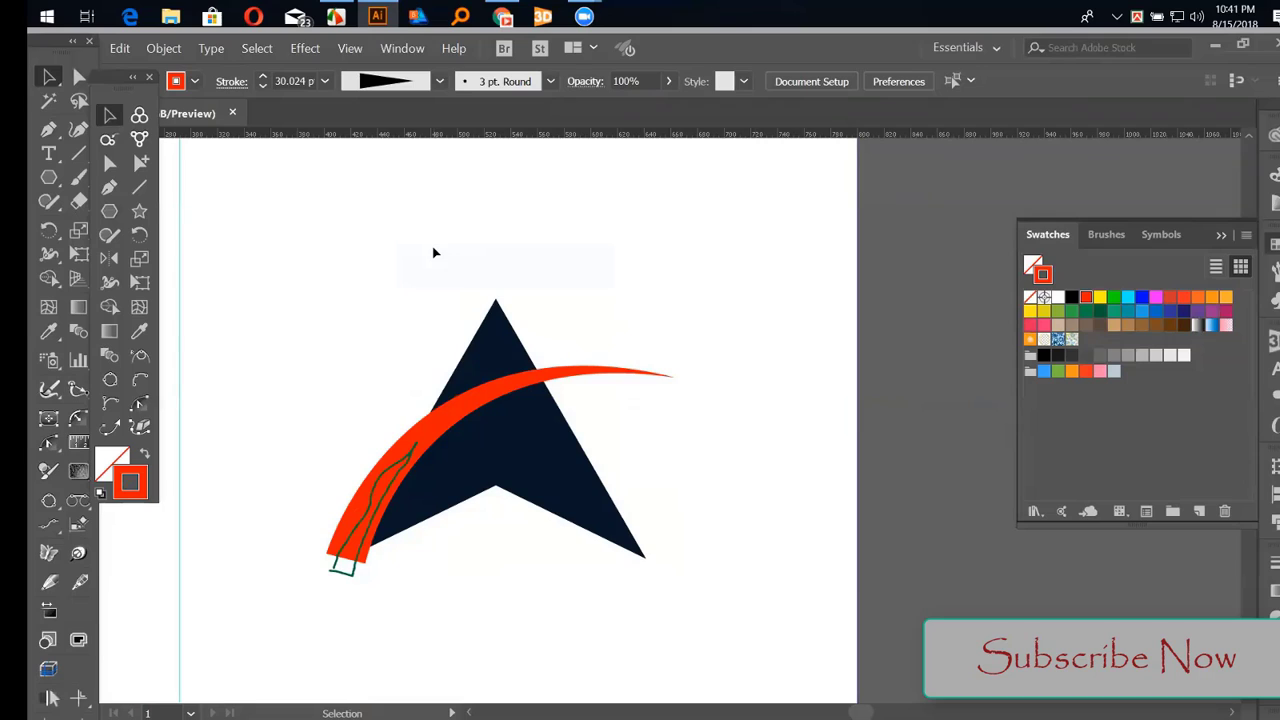
pyautogui.click(371, 510)
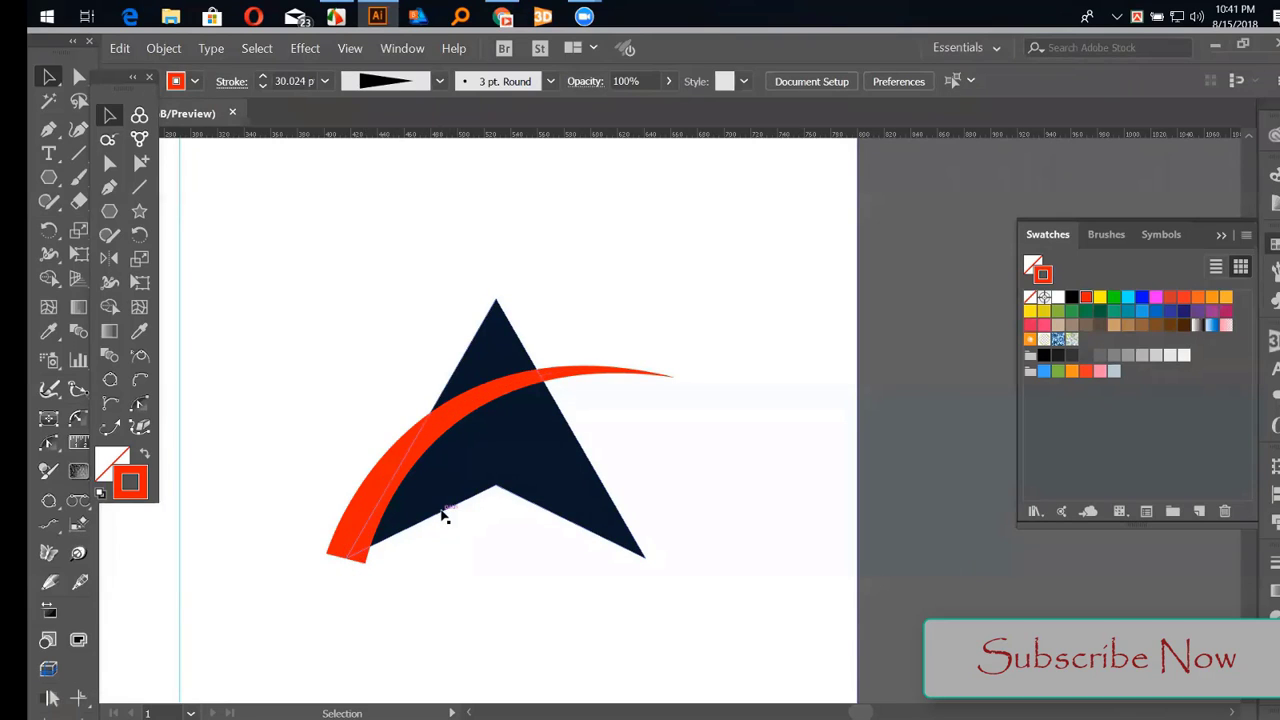
pyautogui.click(418, 452)
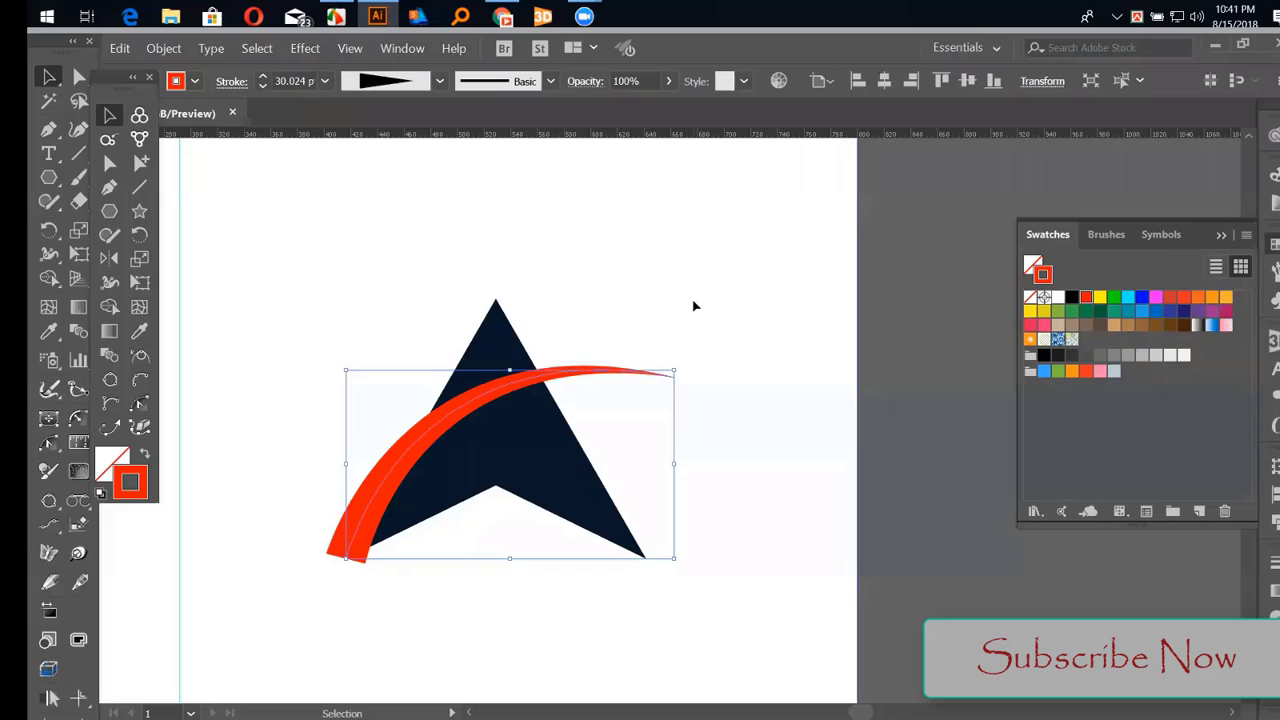
pyautogui.keyDown('shift'); pyautogui.click(497, 395); pyautogui.keyUp('shift')
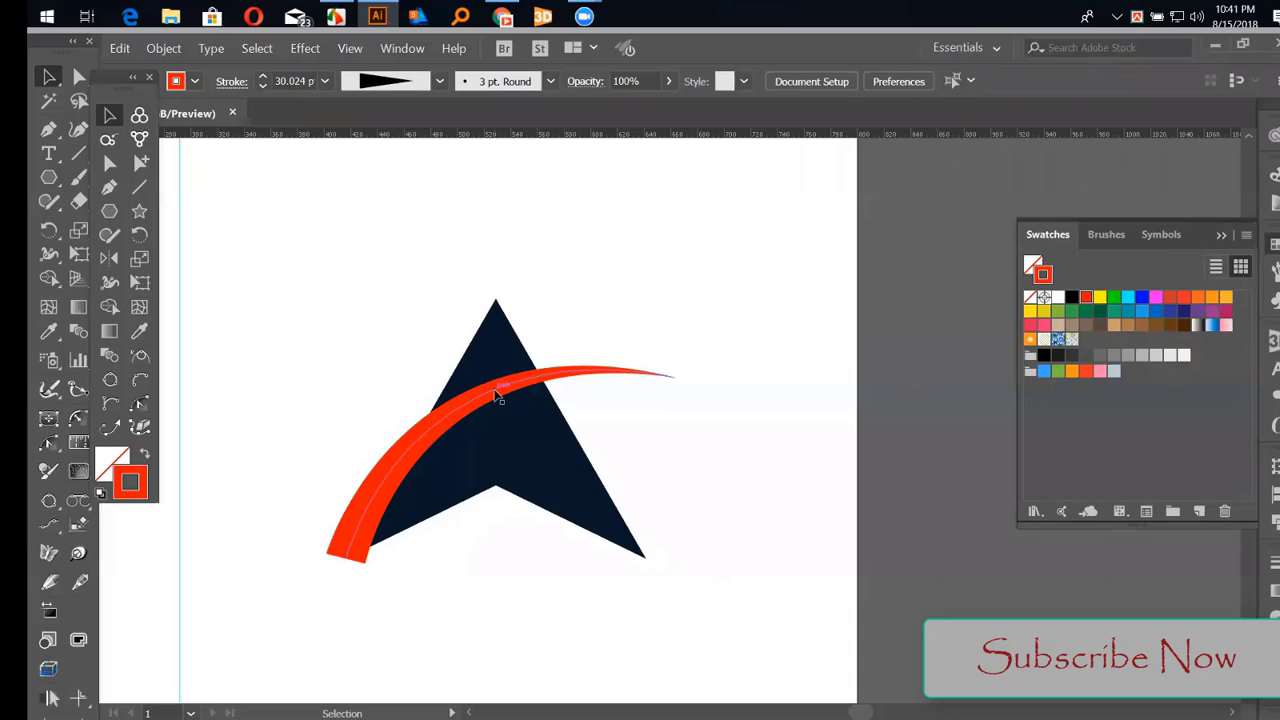
pyautogui.click(352, 506)
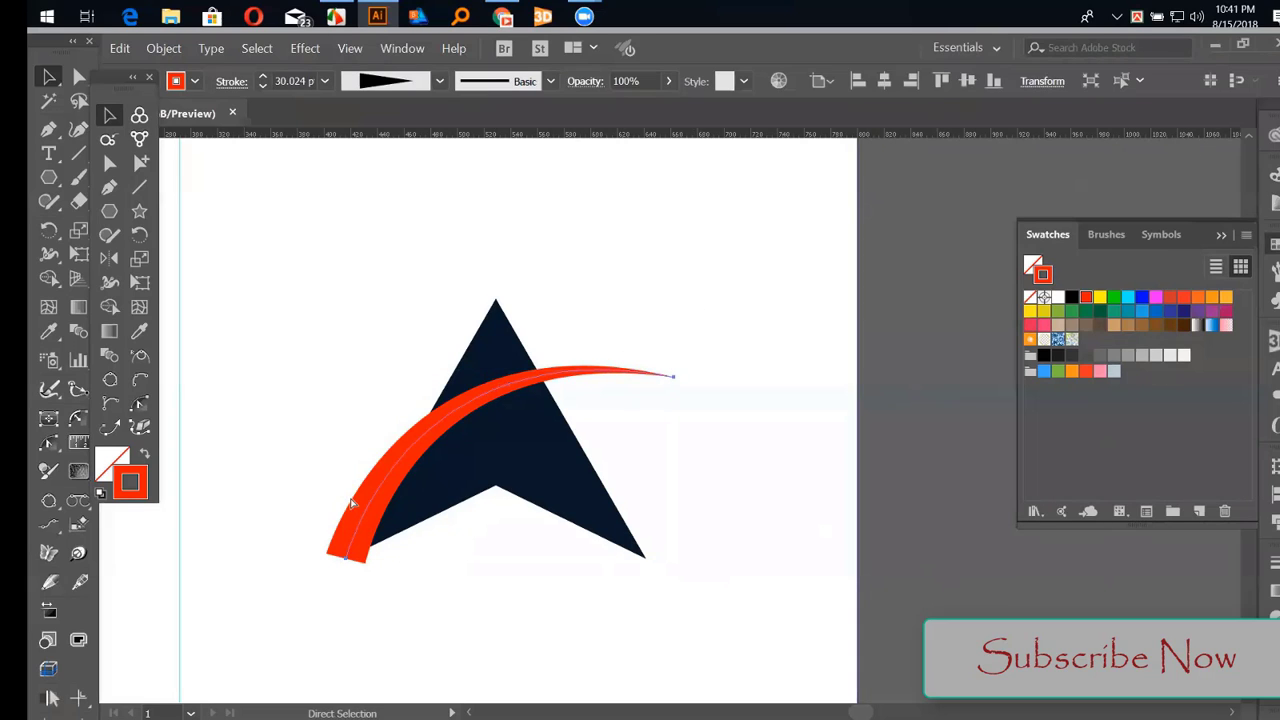
pyautogui.hotkey('shift', 'x')
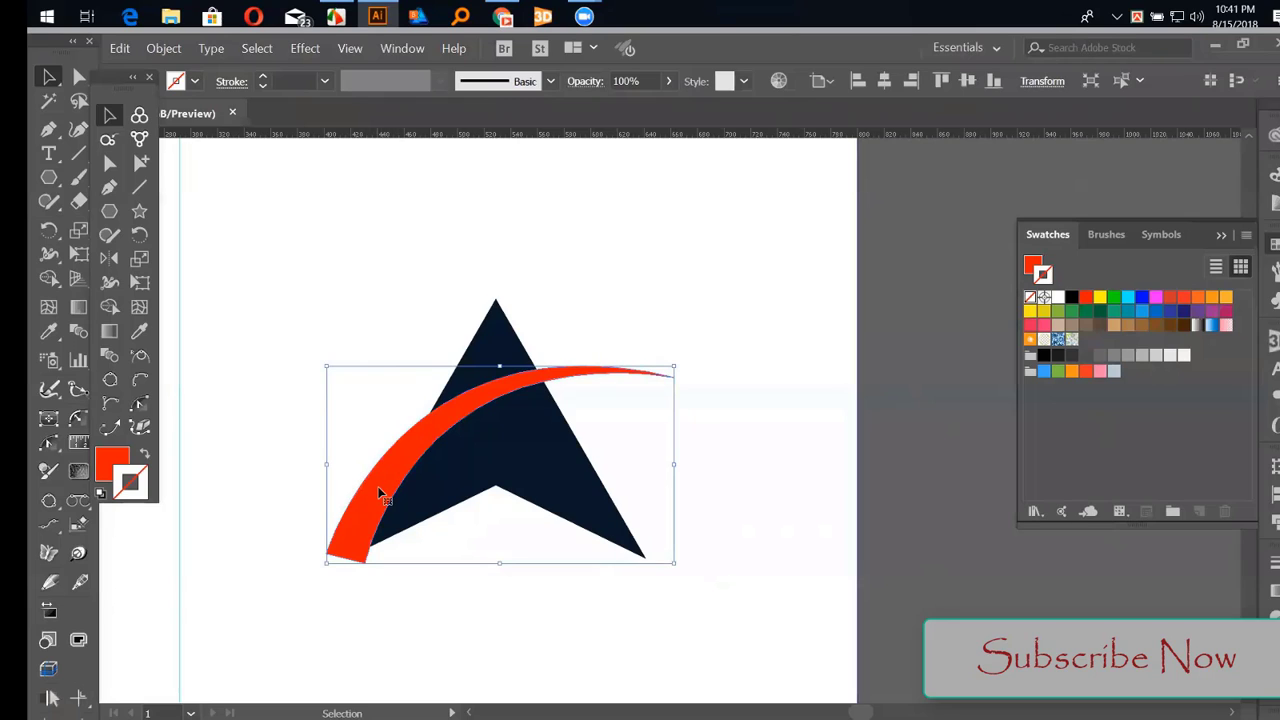
# Move the red swoosh slightly left so its wide end sits outside the arrow's lower-left corner
pyautogui.click(462, 380)
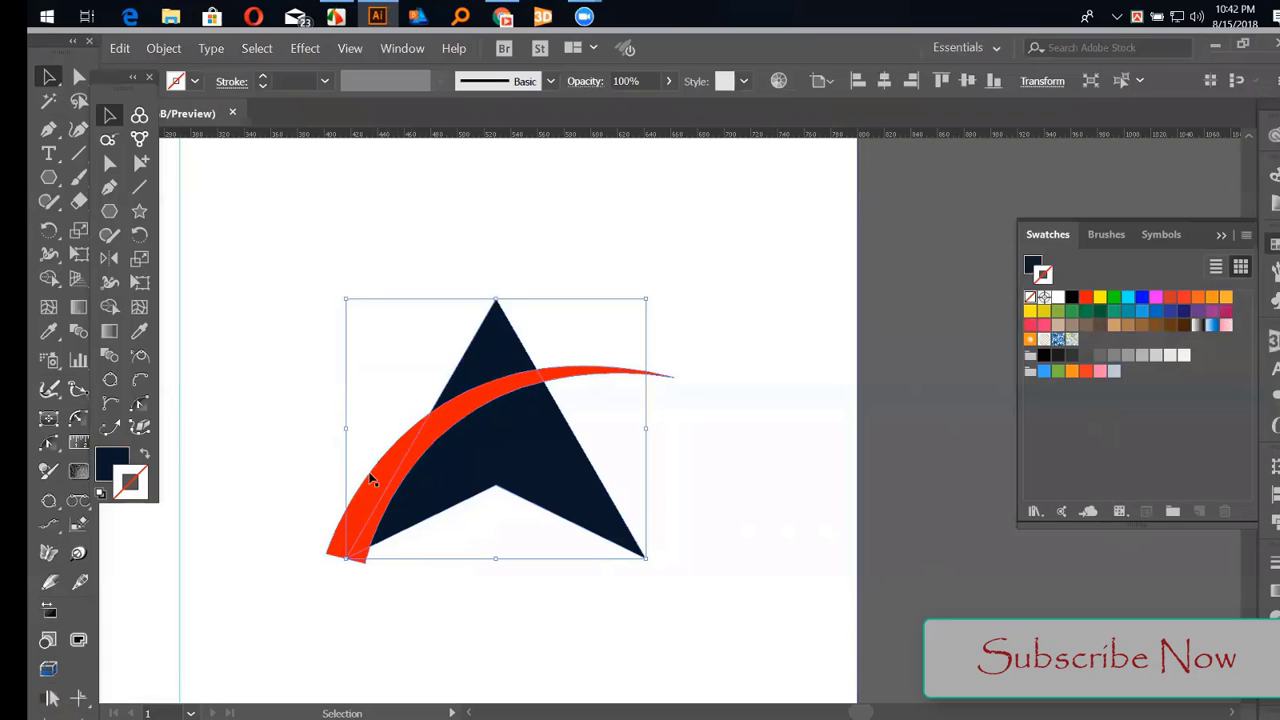
pyautogui.keyDown('shift'); pyautogui.click(493, 399); pyautogui.keyUp('shift')
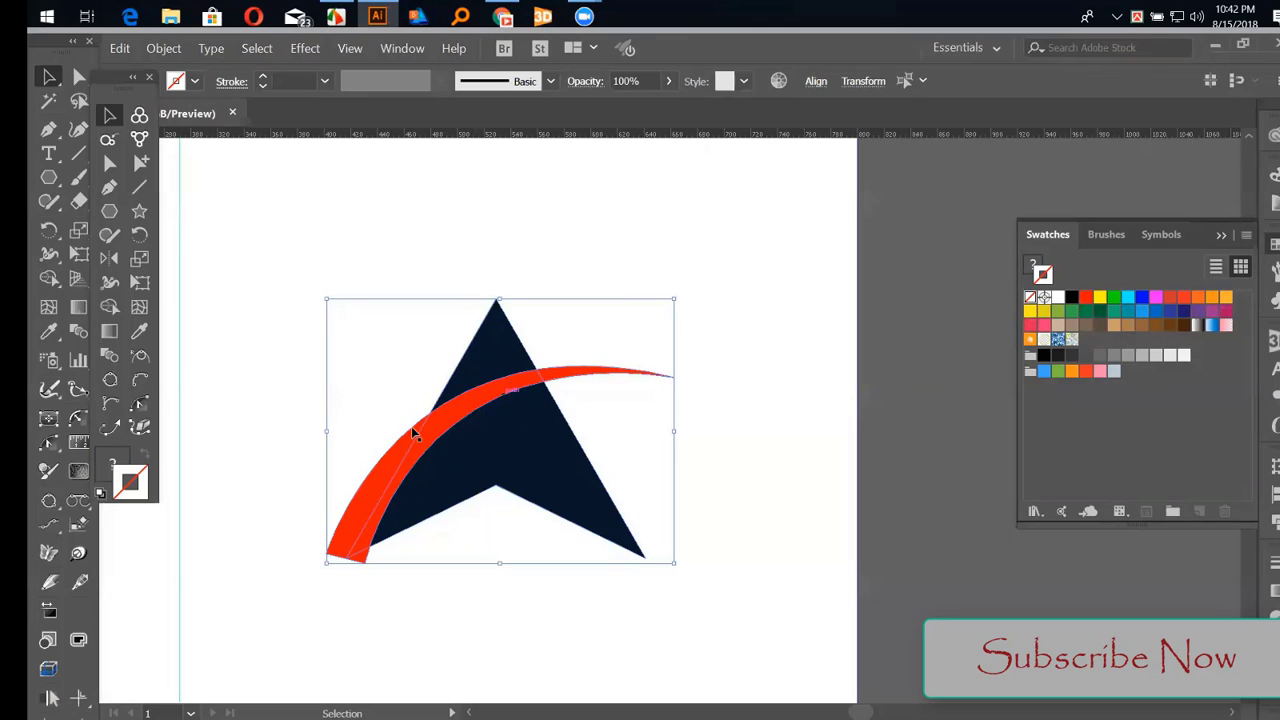
pyautogui.hotkey('ctrl', 'shift', 'a')
pyautogui.moveTo(380, 455); pyautogui.dragTo(344, 493)
# Try removing the area where the red swoosh overlaps the arrow with the Shape Builder tool
pyautogui.moveTo(405, 314); pyautogui.dragTo(567, 450)
pyautogui.hotkey('shift', 'm')
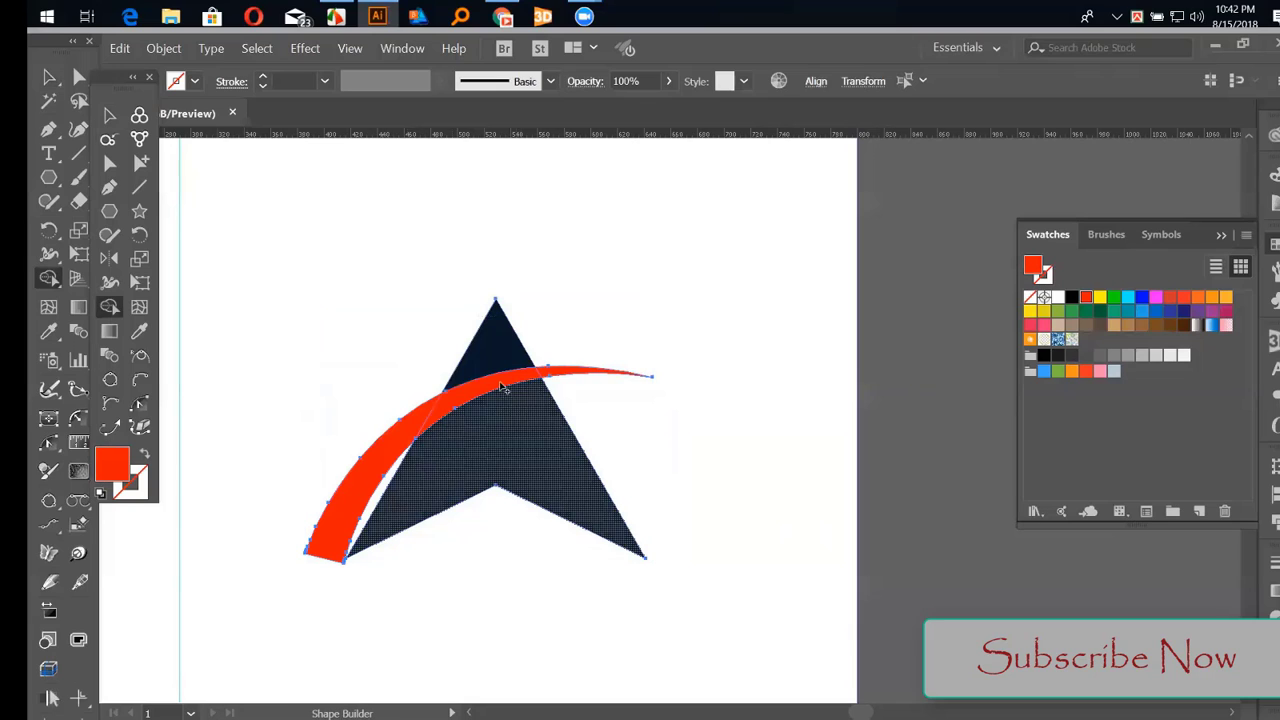
pyautogui.keyDown('alt'); pyautogui.click(502, 387); pyautogui.keyUp('alt')
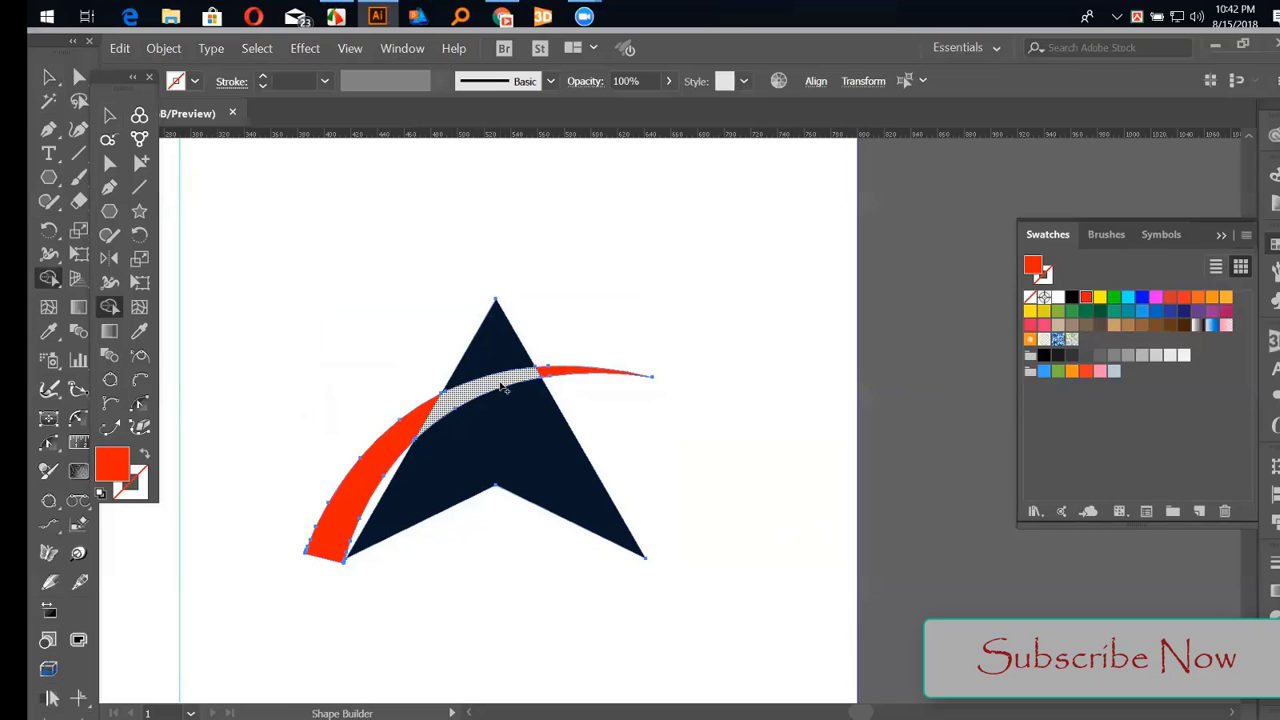
pyautogui.press('v')
pyautogui.click(734, 339)
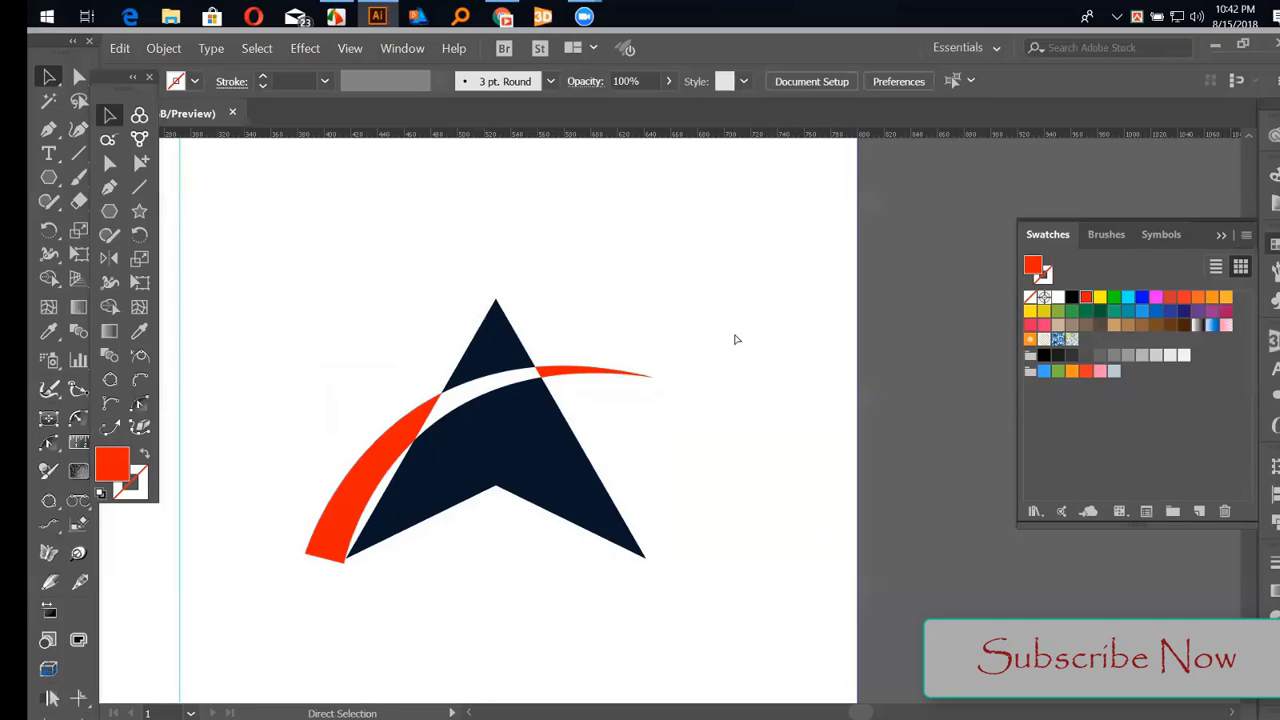
# Undo the Shape Builder removal of the overlap between the swoosh and the arrow
pyautogui.hotkey('ctrl', 'z')
pyautogui.hotkey('ctrl', 'z')
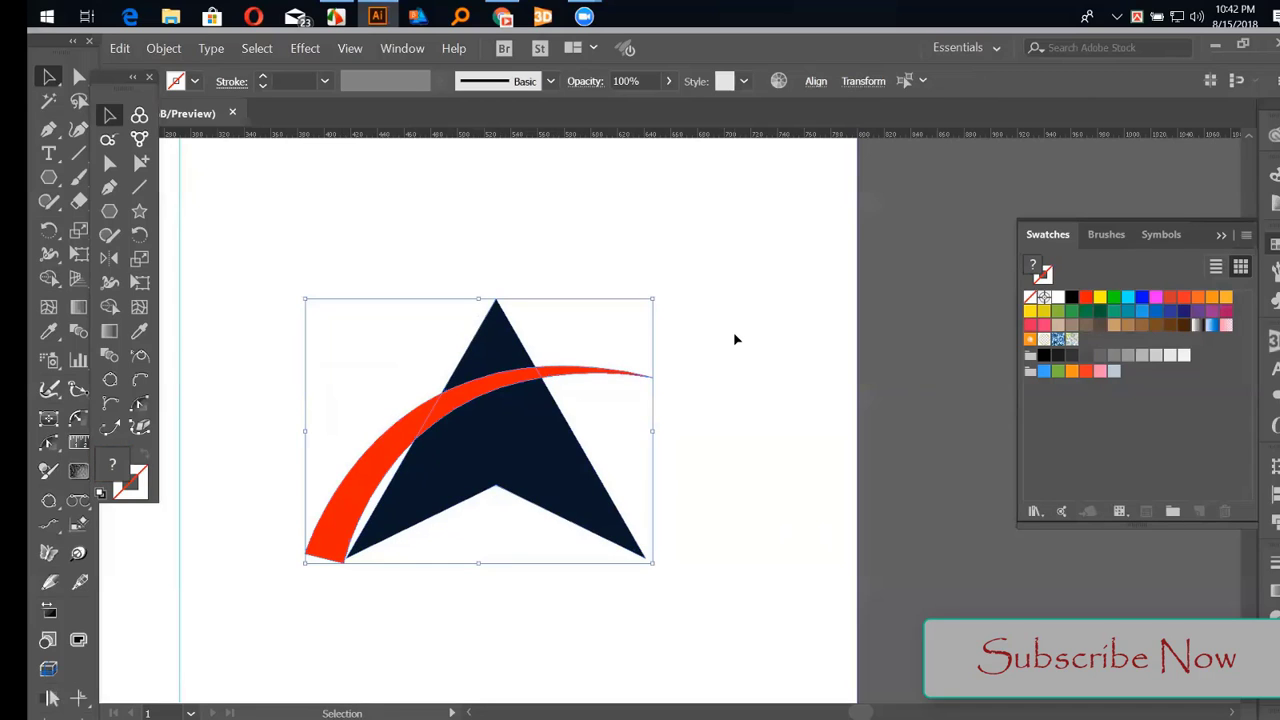
pyautogui.click(734, 339)
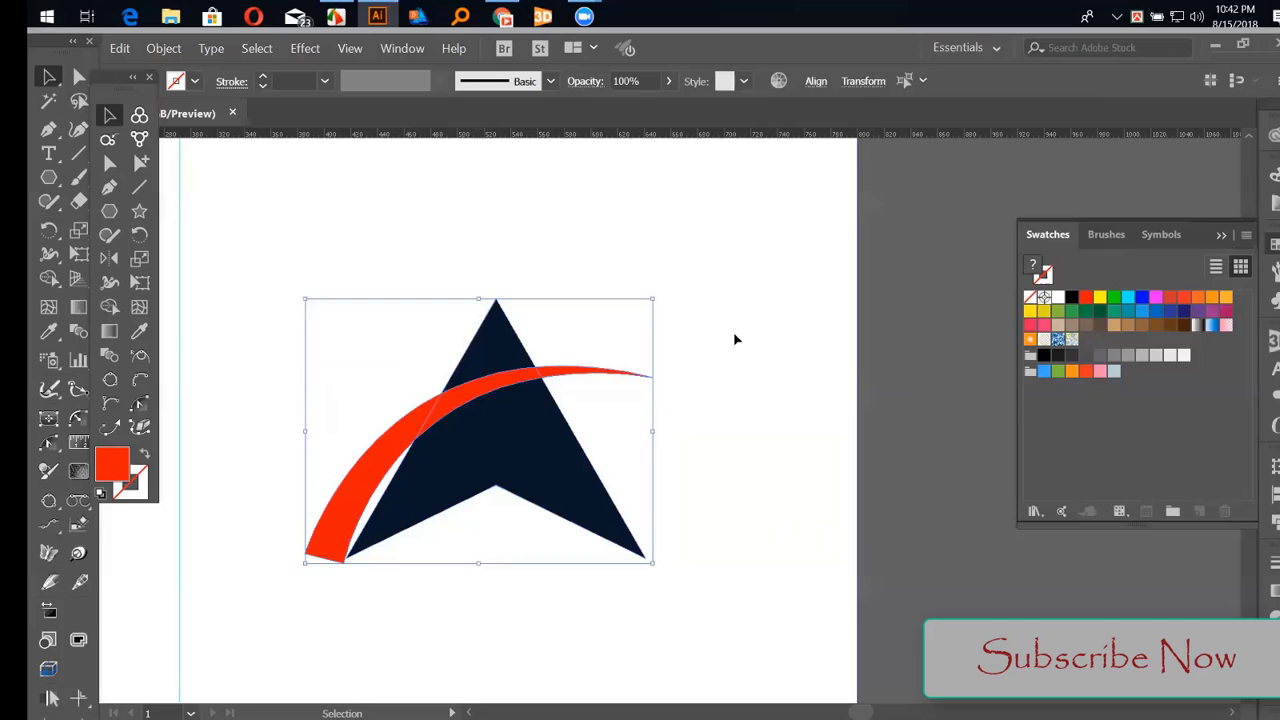
# Move the red swoosh right so the outer corner of its wide end meets the arrow's lower-left corner
pyautogui.click(394, 451)
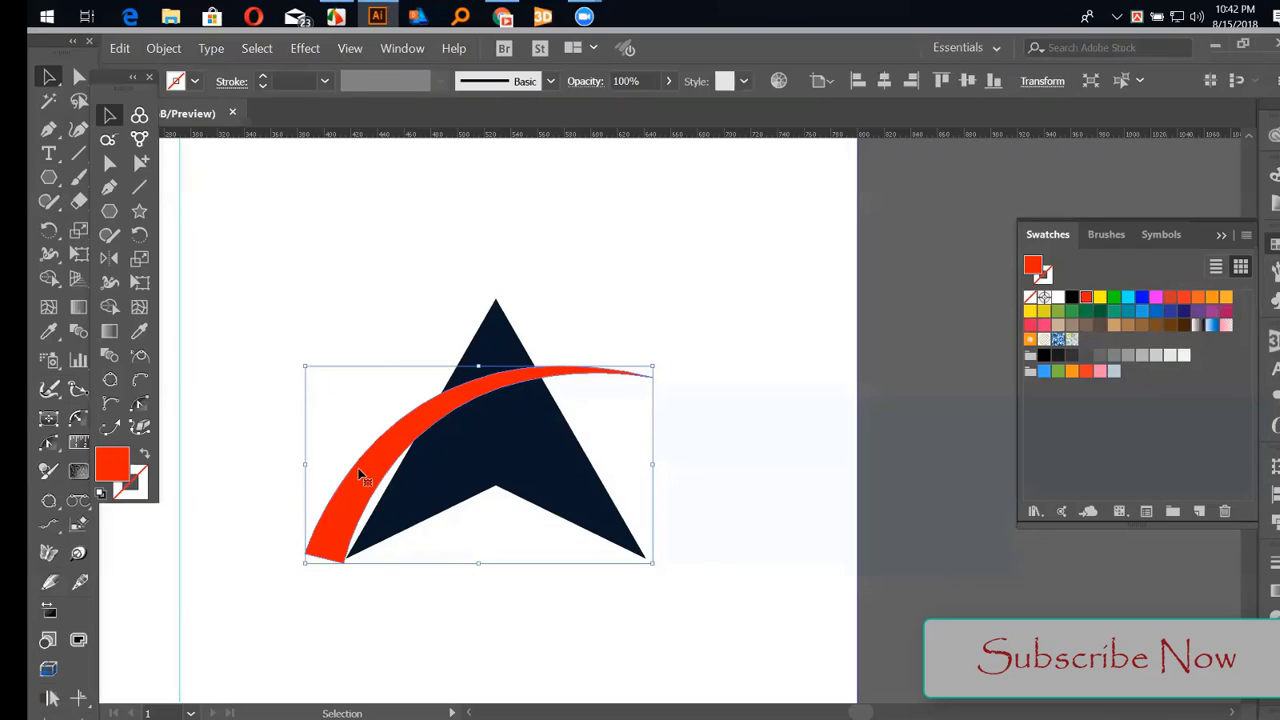
pyautogui.moveTo(373, 478); pyautogui.dragTo(413, 478)
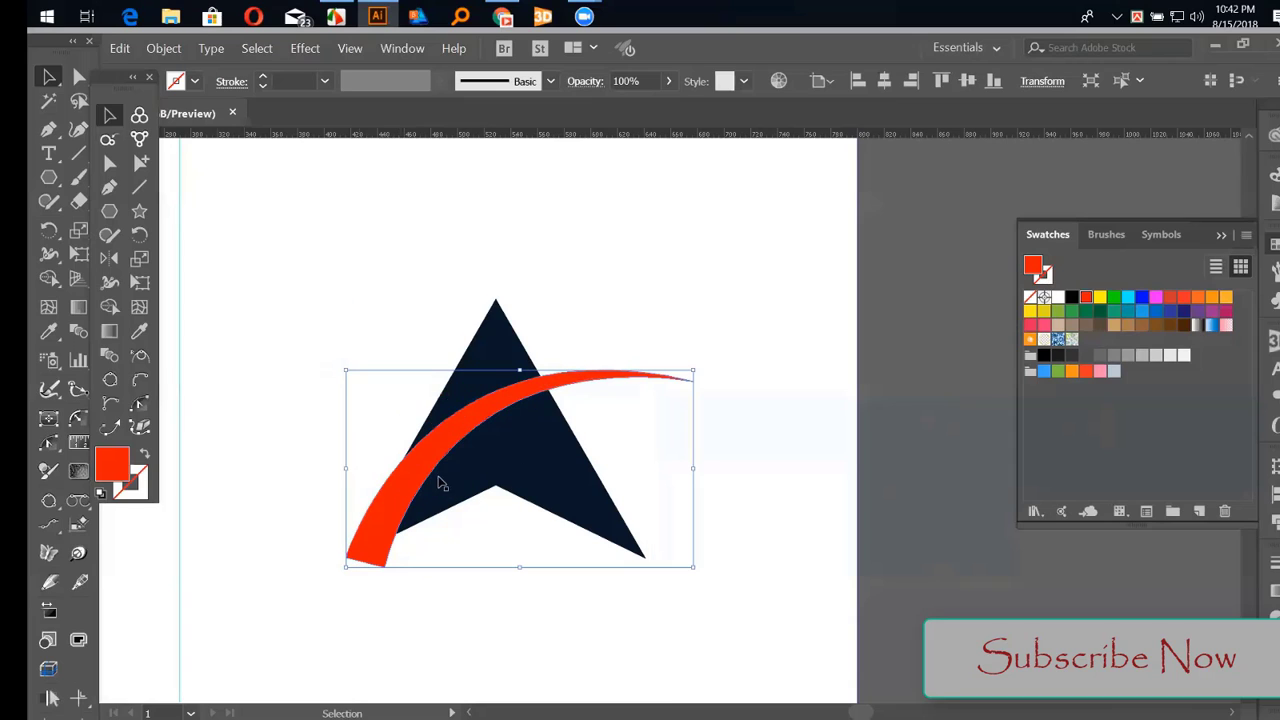
pyautogui.click(727, 449)
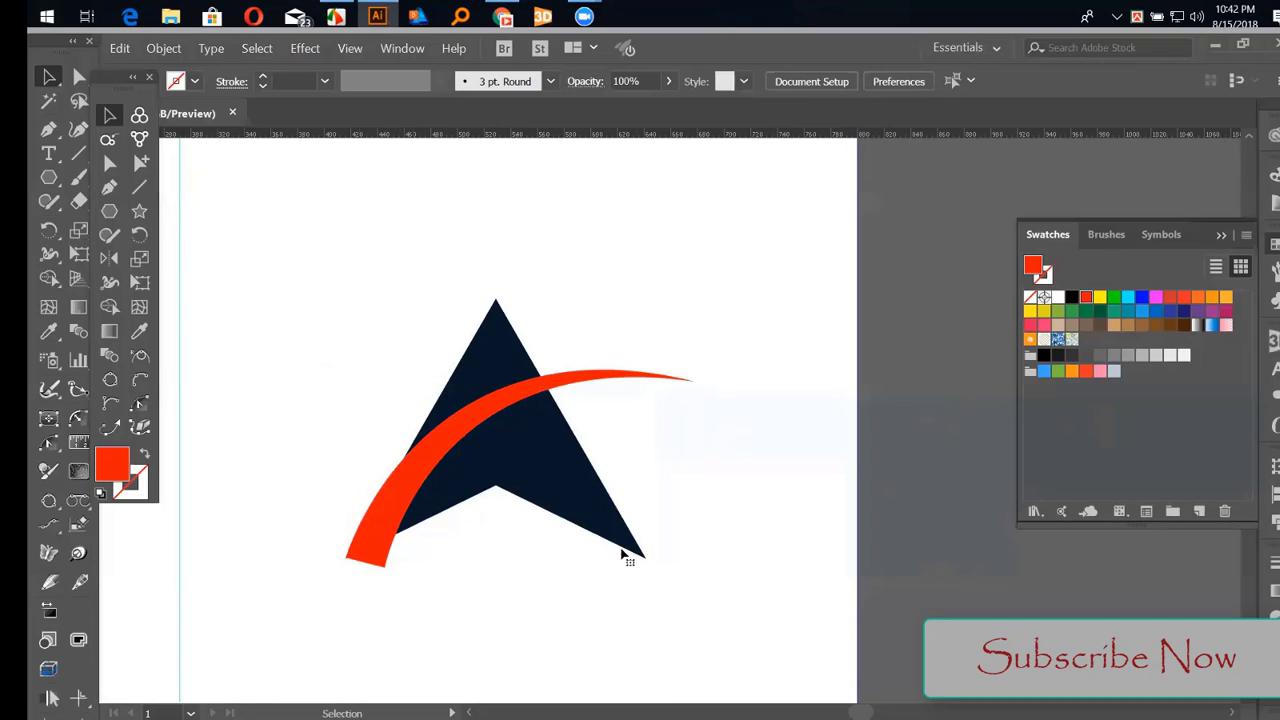
# Trim off the part of the swoosh's wide end that extends below the arrow's bottom edge with the Shape Builder tool
pyautogui.hotkey('ctrl', 'a')
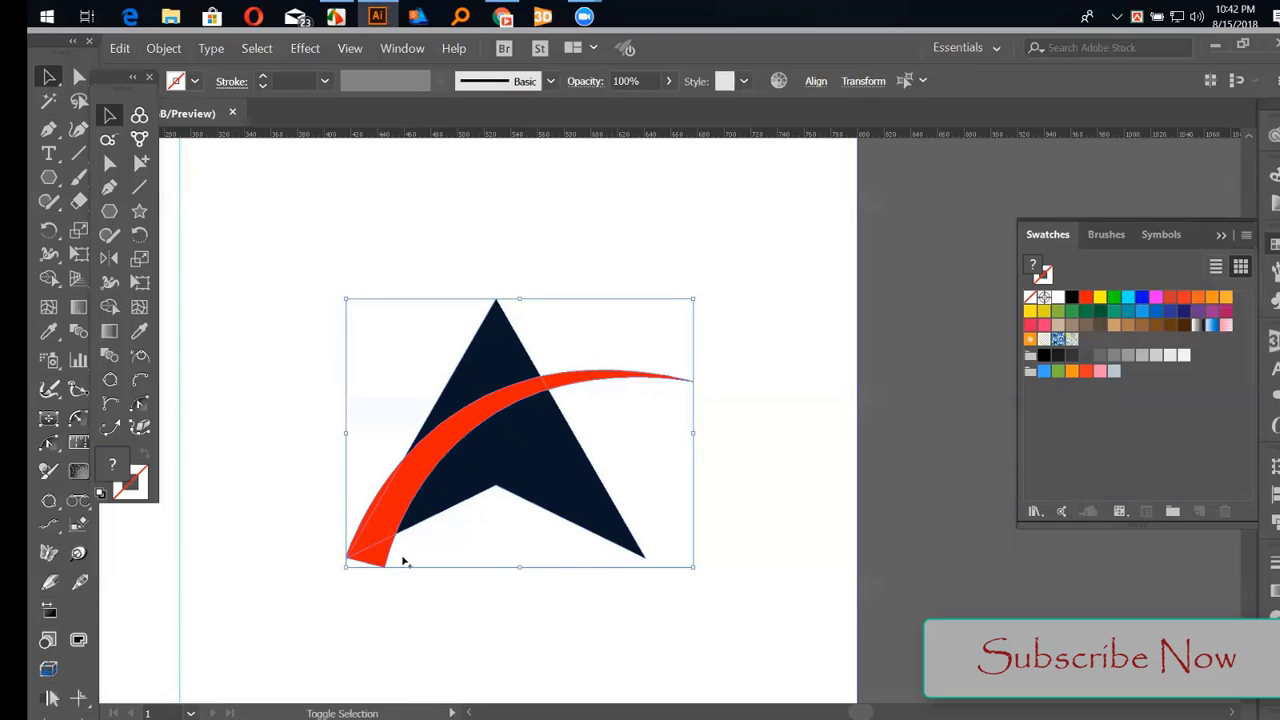
pyautogui.hotkey('shift', 'm')
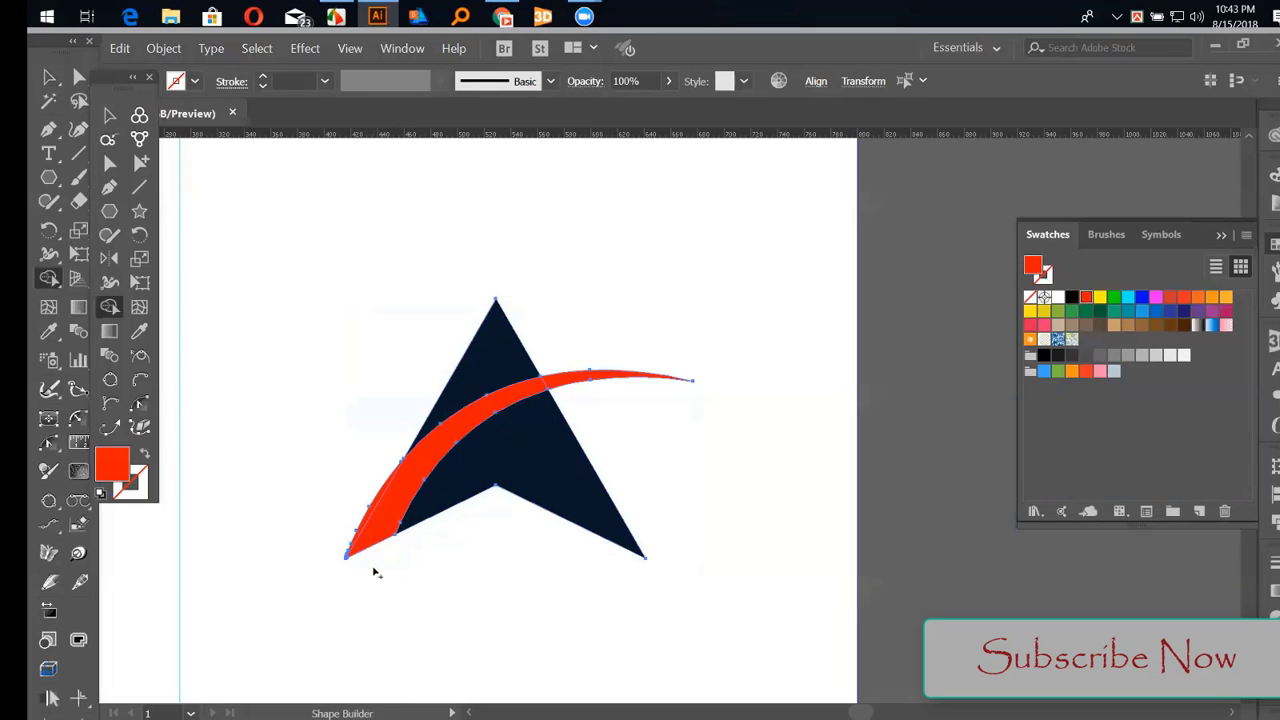
pyautogui.press('v')
pyautogui.click(457, 586)
# Select the swoosh and the arrow and remove their overlapping area with the Shape Builder tool, leaving a curved gap through the arrow
pyautogui.press('space')
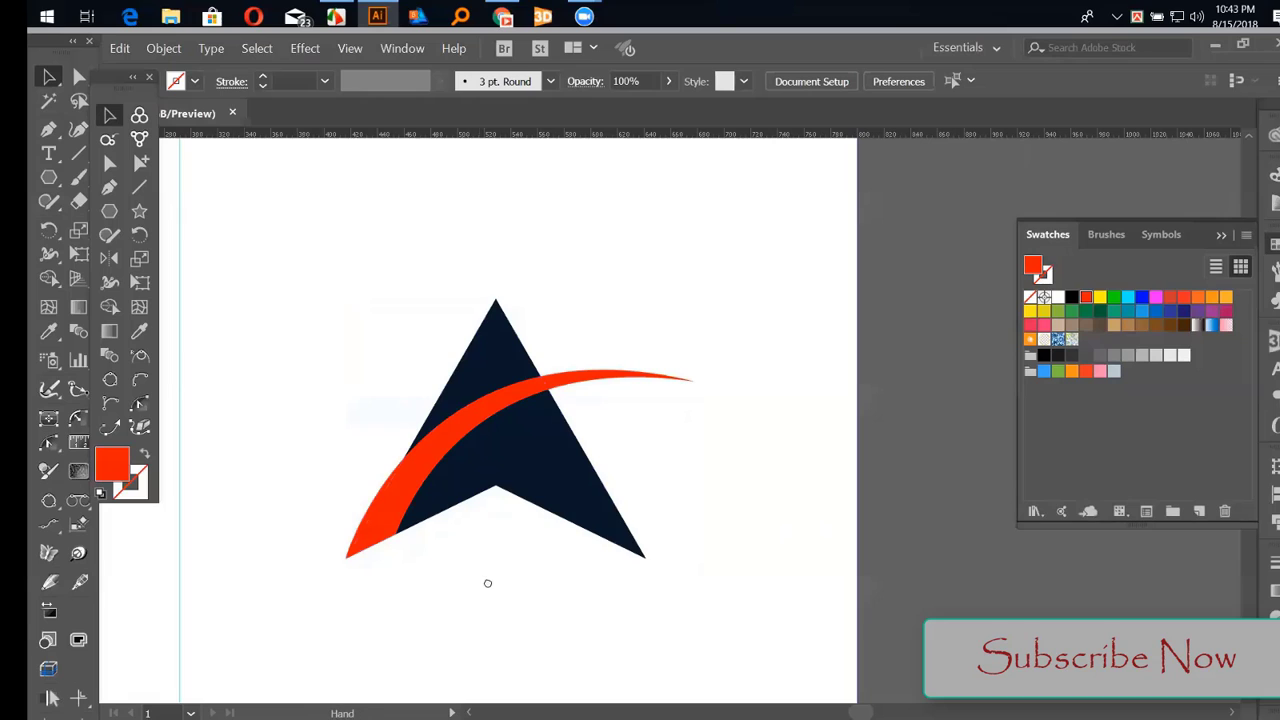
pyautogui.moveTo(486, 583); pyautogui.dragTo(506, 582)
pyautogui.moveTo(408, 371); pyautogui.dragTo(593, 489)
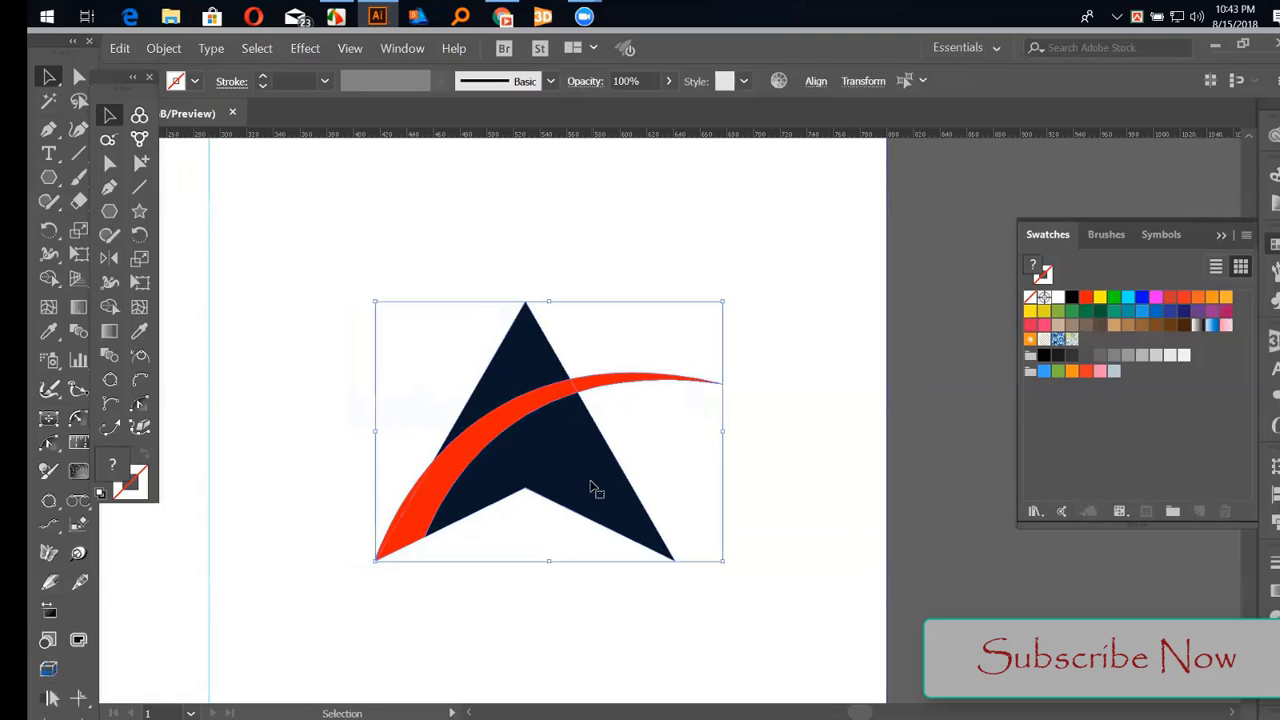
pyautogui.hotkey('shift', 'm')
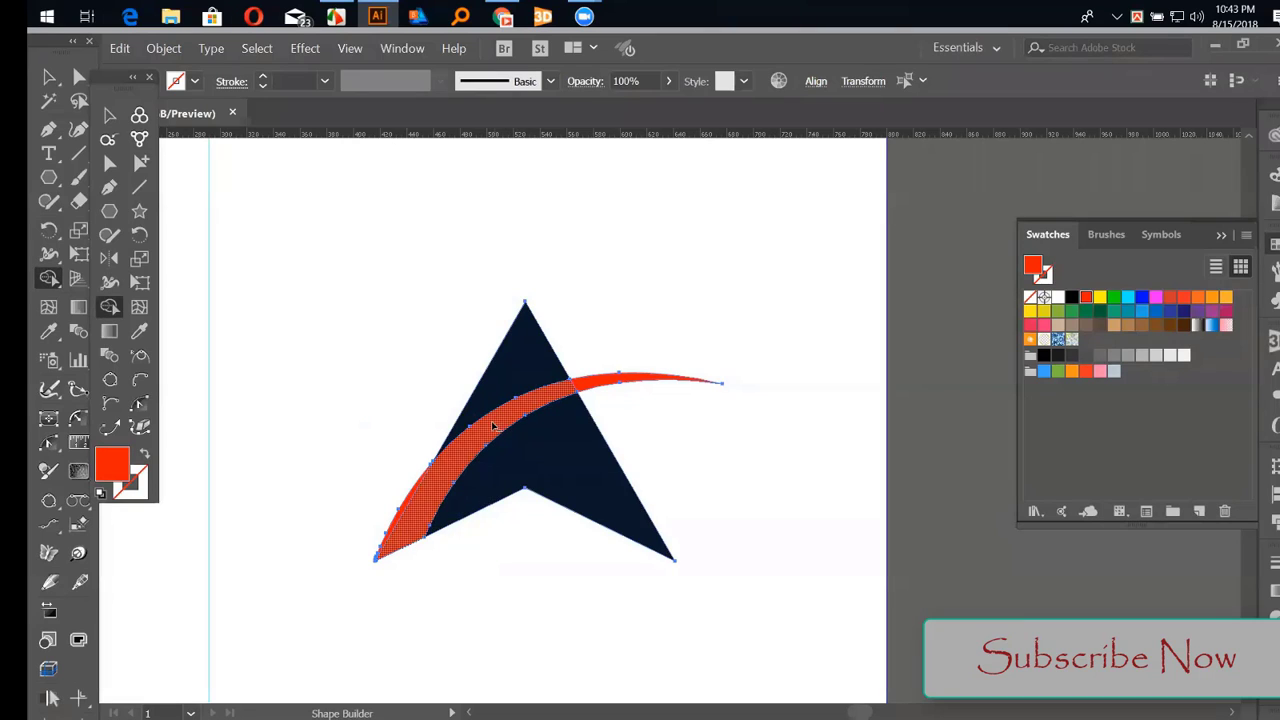
pyautogui.keyDown('alt'); pyautogui.click(491, 428); pyautogui.keyUp('alt')
pyautogui.press('v')
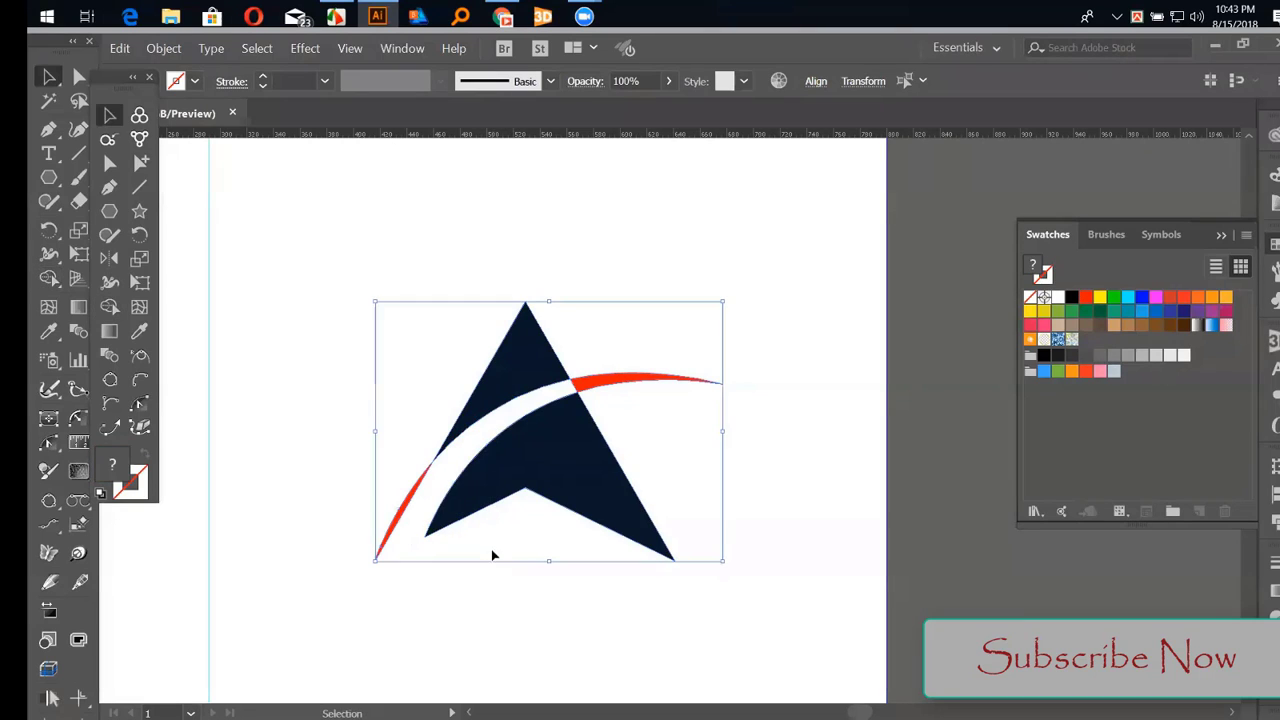
# Undo the Shape Builder cut so the red swoosh again crosses the arrow in one piece
pyautogui.click(497, 590)
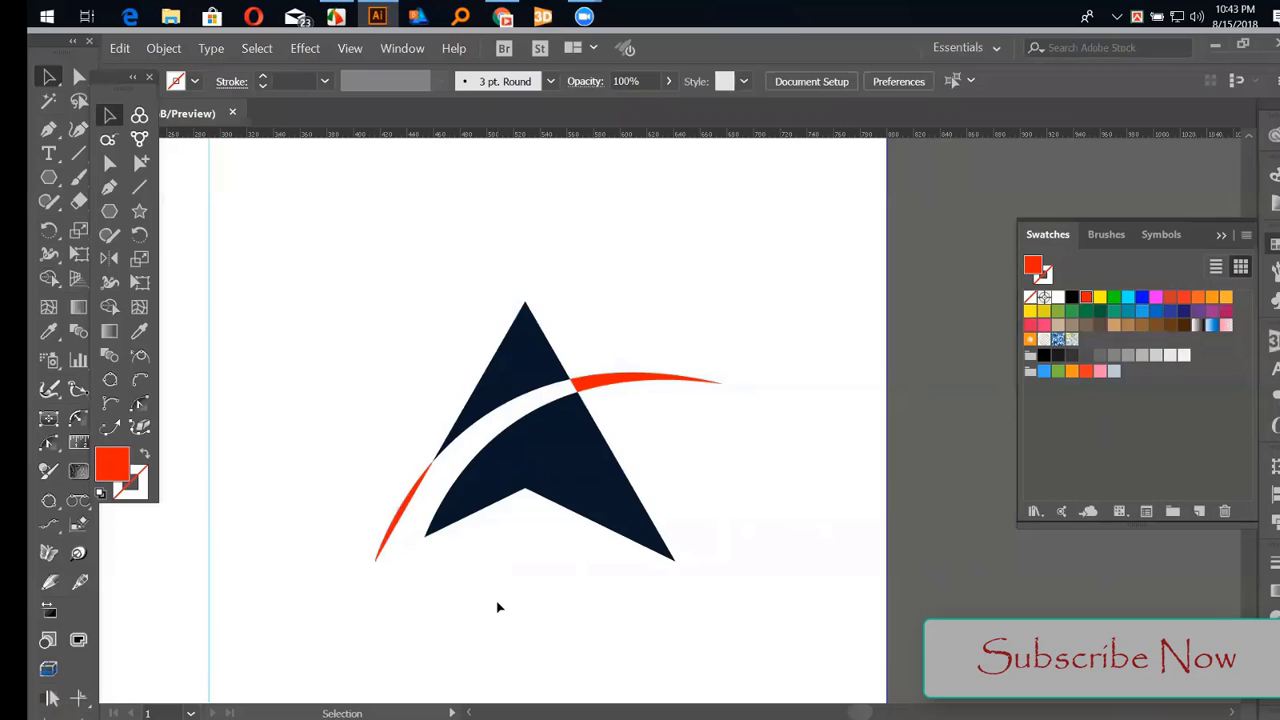
pyautogui.press('a')
pyautogui.hotkey('ctrl', 'z')
pyautogui.press('v')
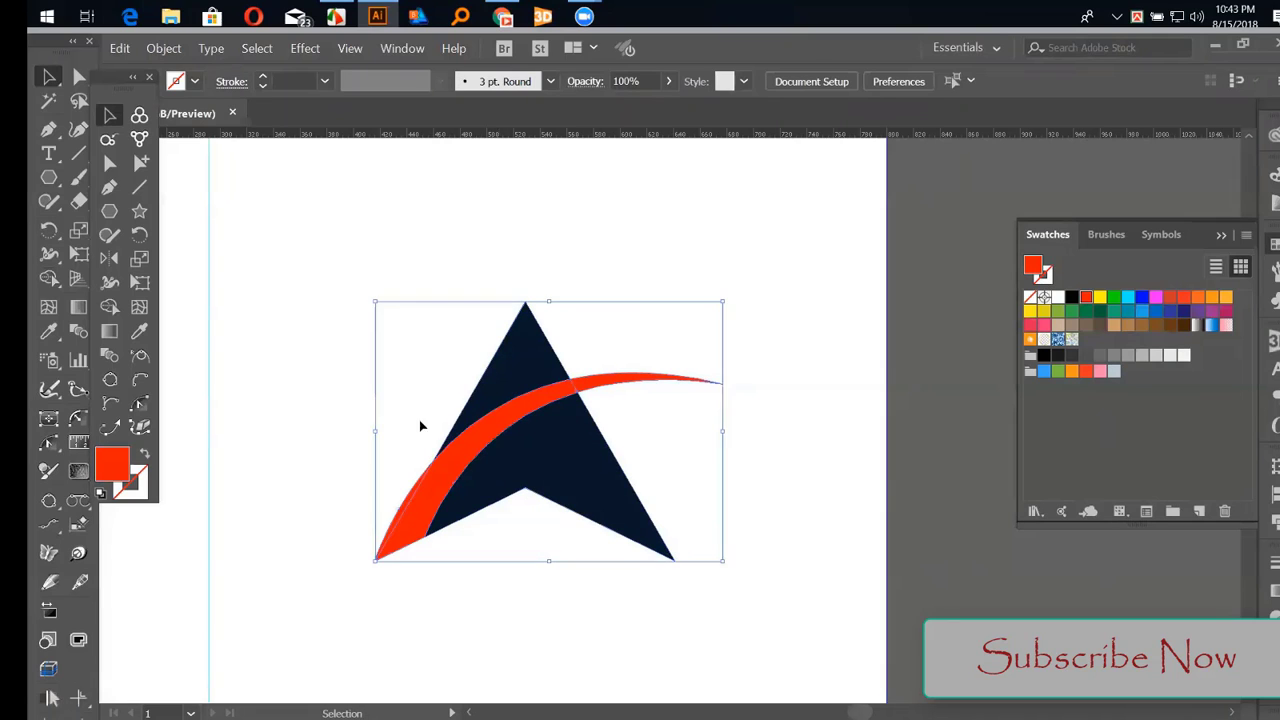
# Select the red swoosh together with the navy arrow and delete both from the artboard
pyautogui.click(423, 426)
pyautogui.moveTo(367, 330); pyautogui.dragTo(772, 619)
pyautogui.press('p')
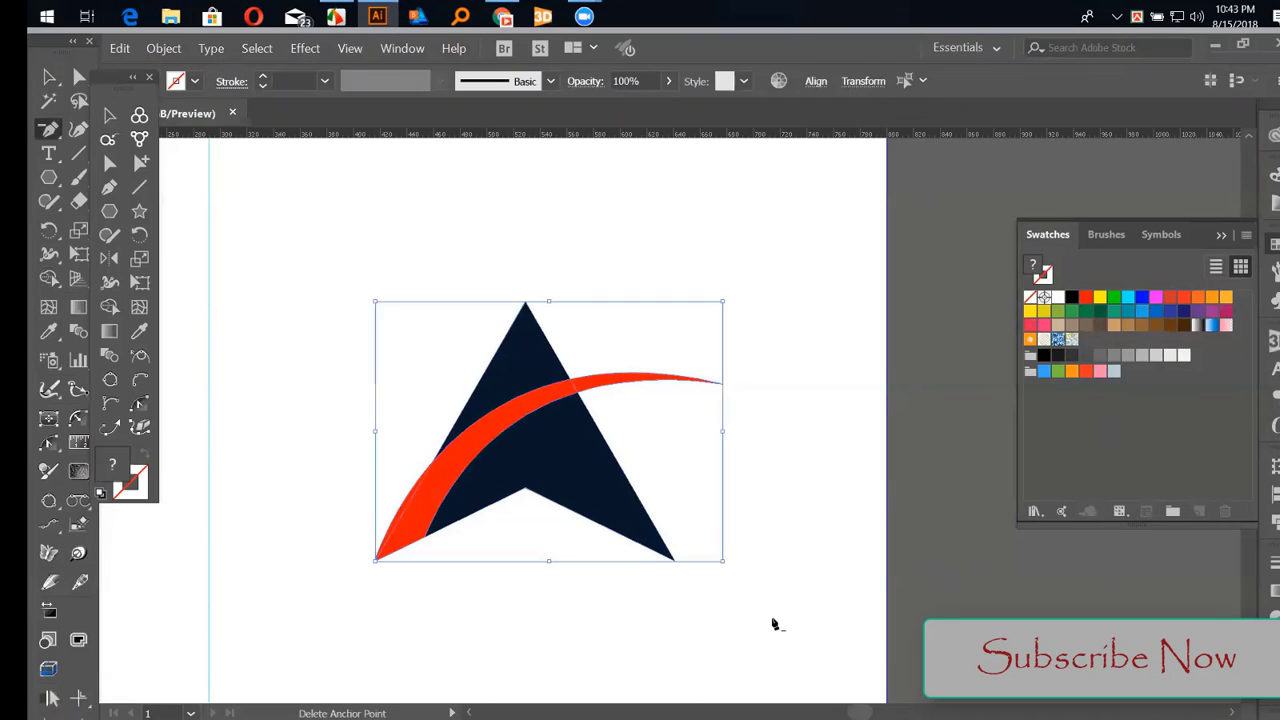
pyautogui.press('Delete')
pyautogui.hotkey('ctrl', '0')
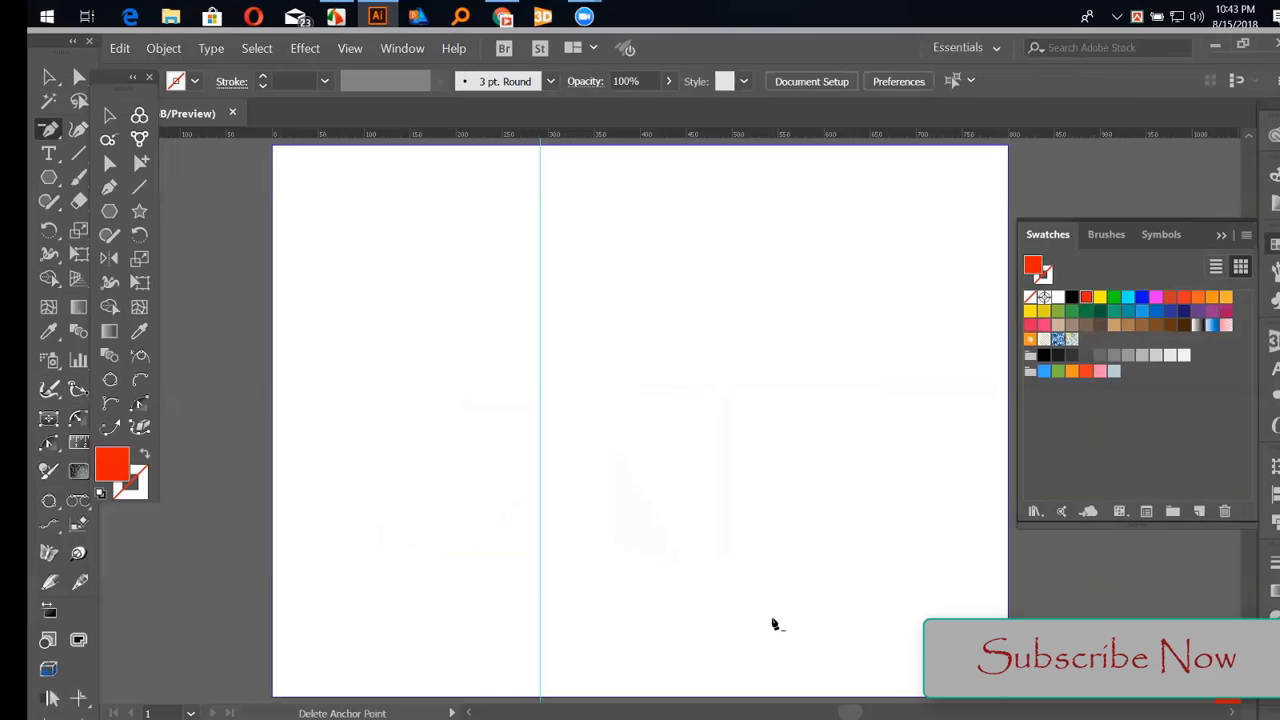
# Switch to Chrome to view the reference logo image in the Facebook post
pyautogui.press('v')
pyautogui.click(346, 49)
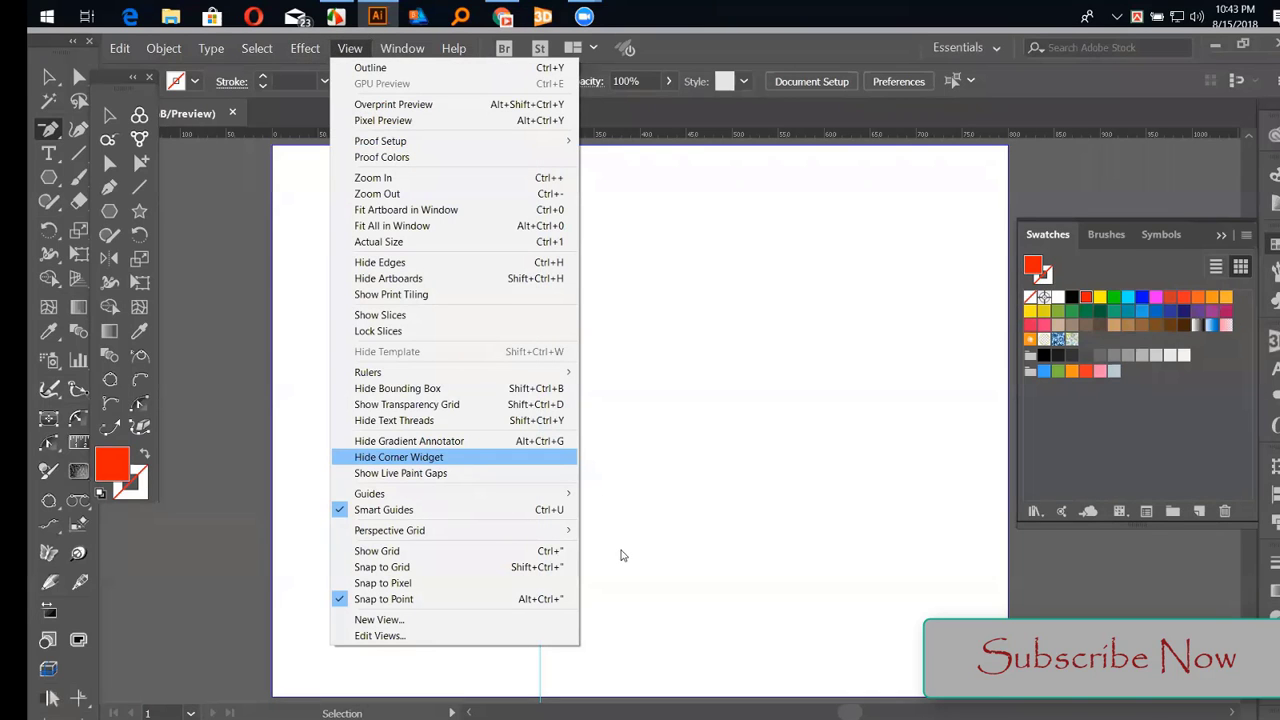
pyautogui.click(497, 16)
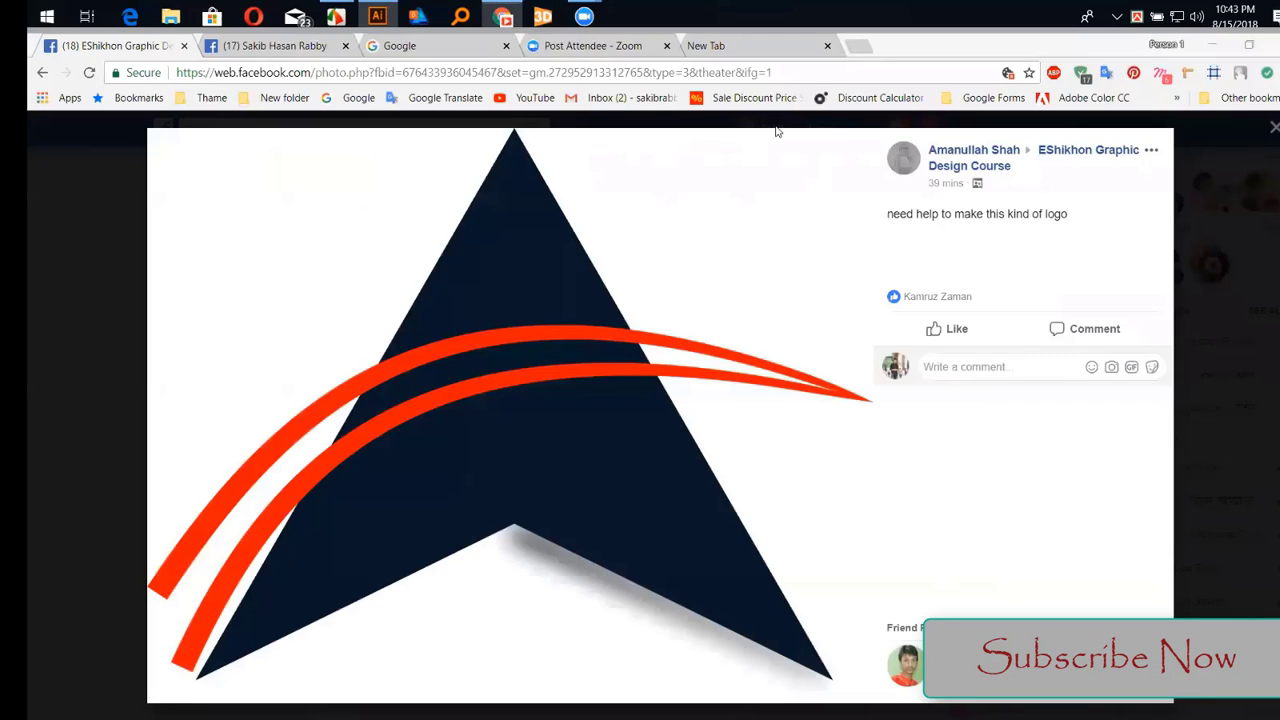